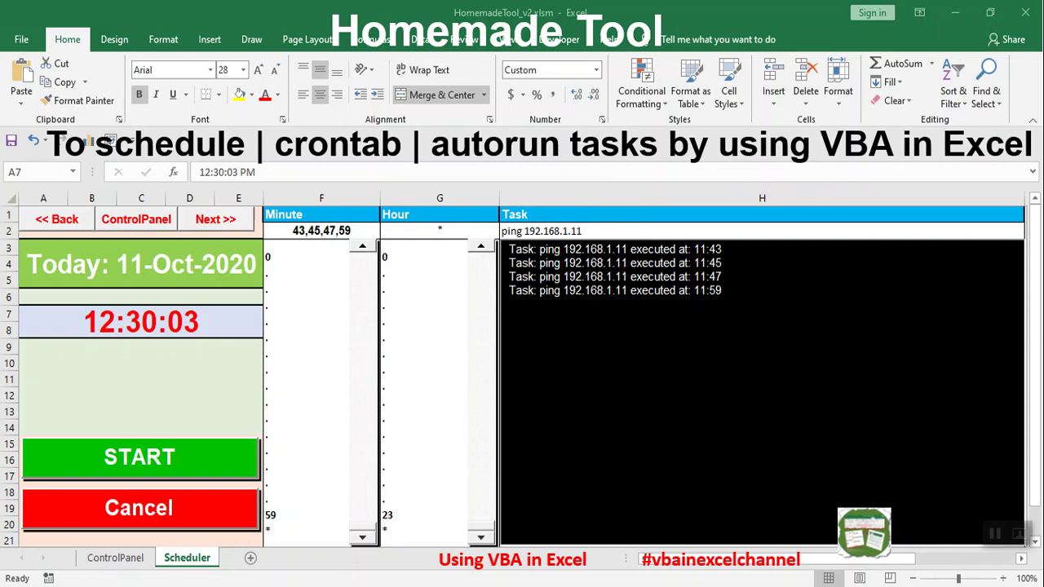
Step: Switch away from the Scheduler workbook with Alt+Tab
{"action": "key", "text": "alt+Tab"}
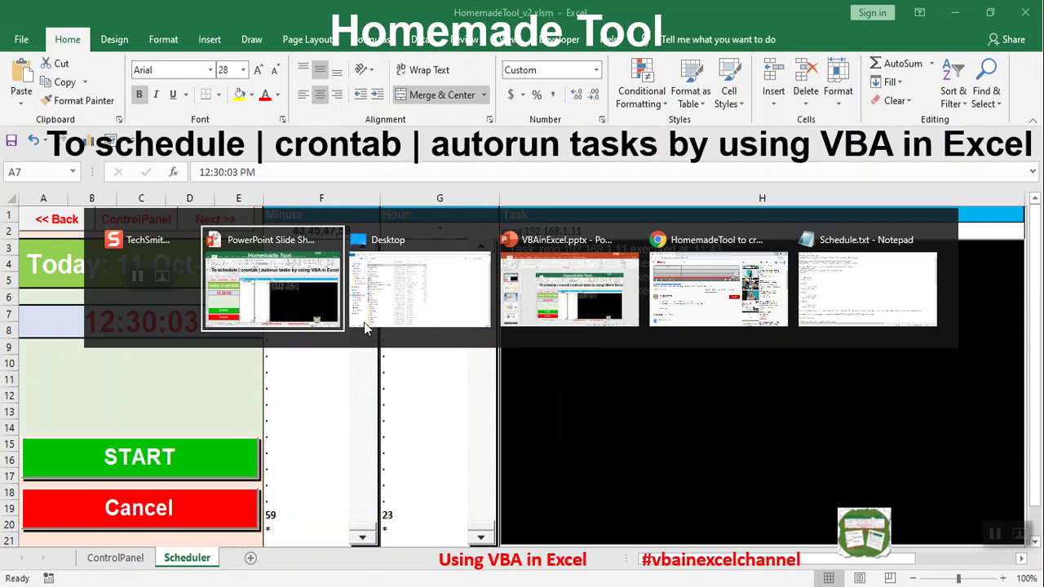
Step: Bring the desktop folder window holding HomemadeTool_v2.xlsm to the front
{"action": "left_click", "coordinate": [364, 322]}
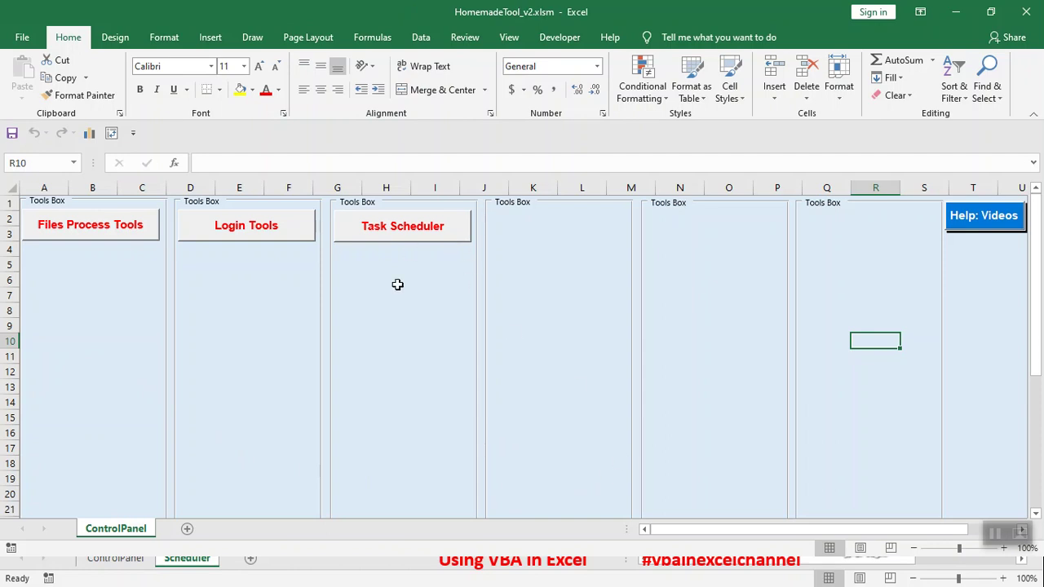
Step: Open the Task Scheduler sheet from ControlPanel and focus its black task log
{"action": "left_click", "coordinate": [406, 233]}
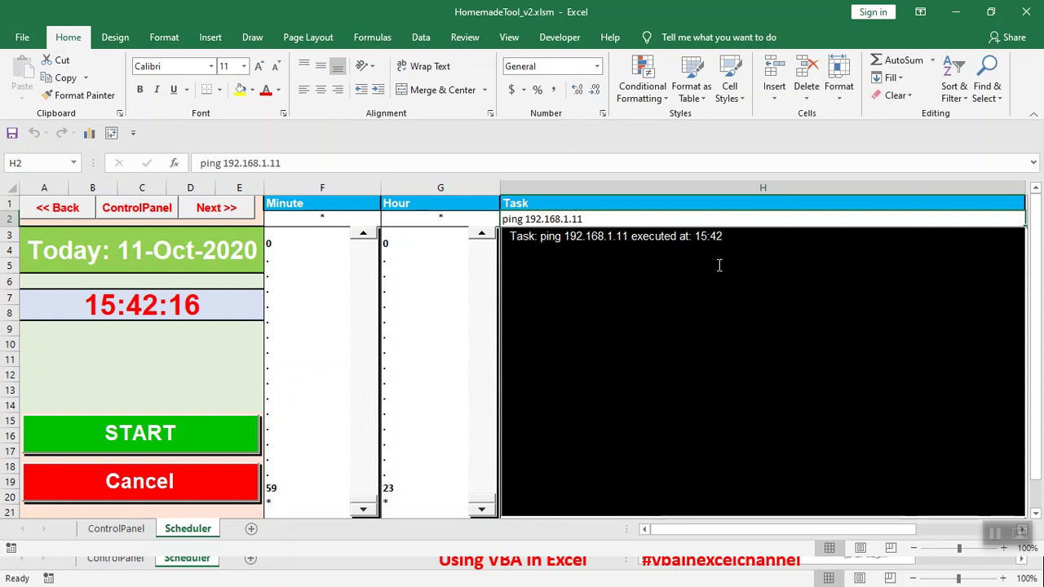
{"action": "left_click", "coordinate": [629, 253]}
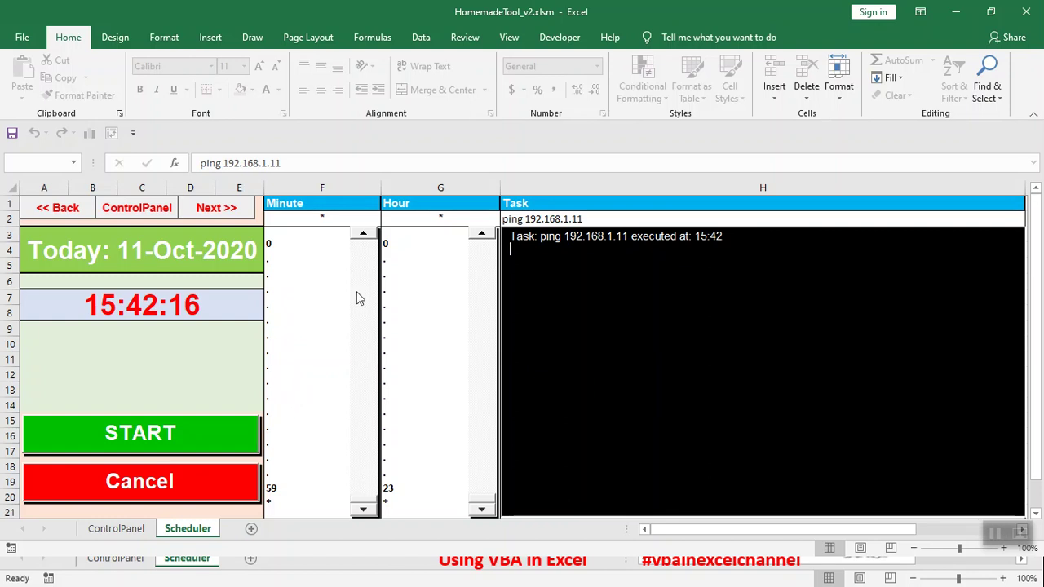
Step: Change the Minute value in F2 from * to 59, then down to 50
{"action": "left_click", "coordinate": [364, 235]}
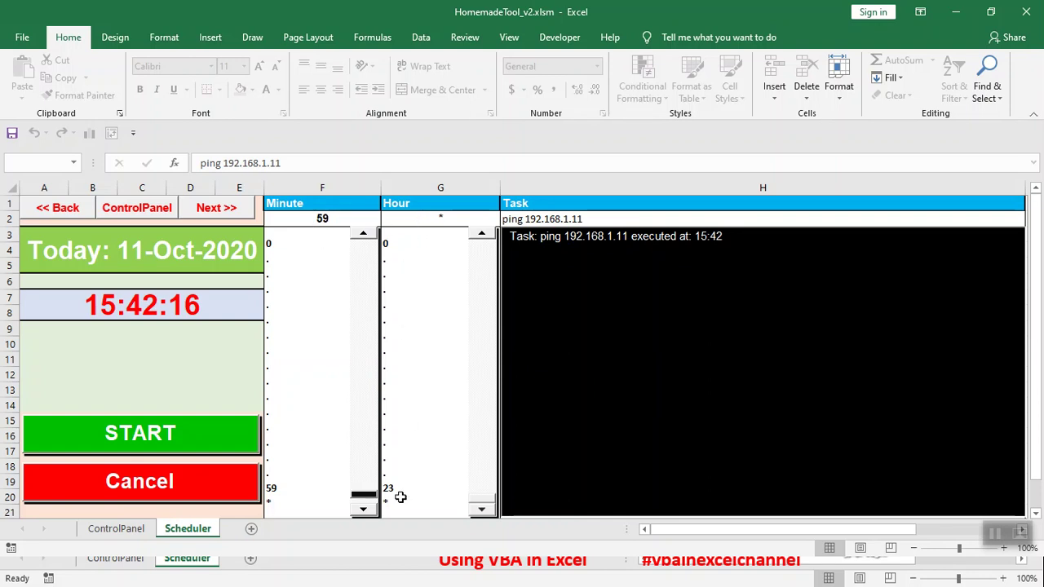
{"action": "left_click", "coordinate": [371, 239]}
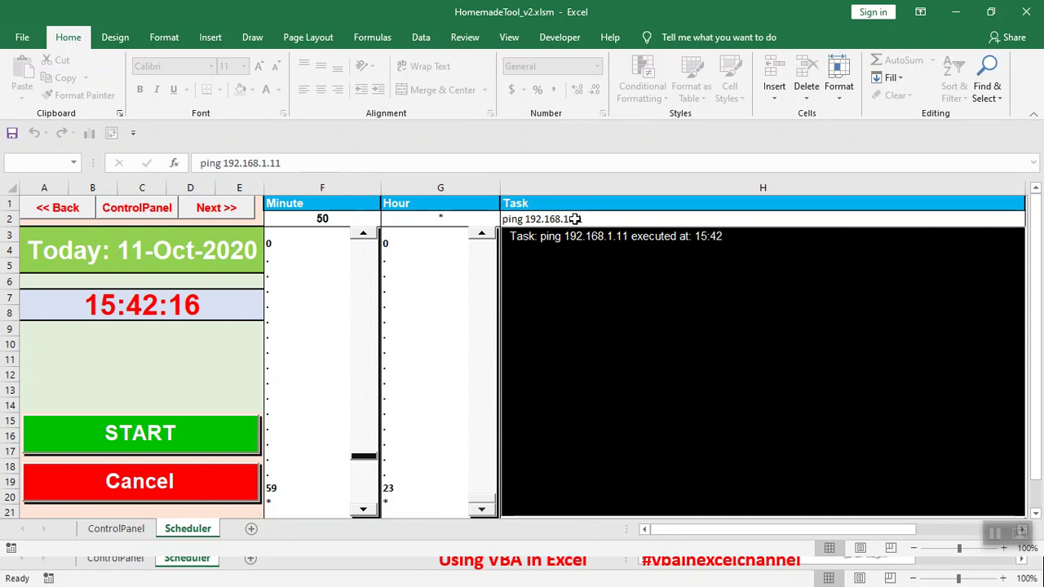
Step: Enter minutes 0,15,30,45 in F2 and hours 2,4,8 in G2
{"action": "left_click", "coordinate": [326, 219]}
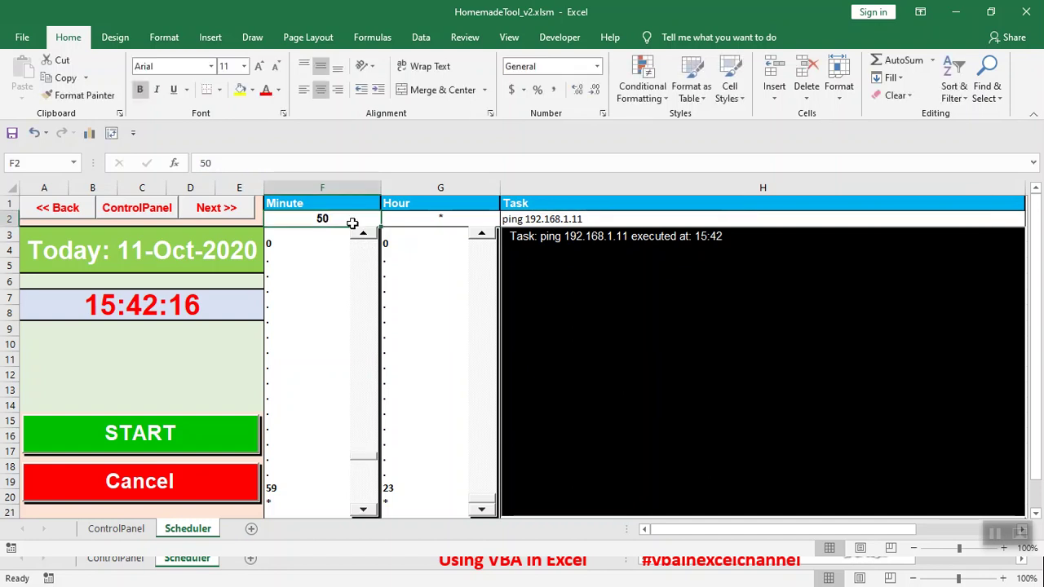
{"action": "type", "text": "0,1"}
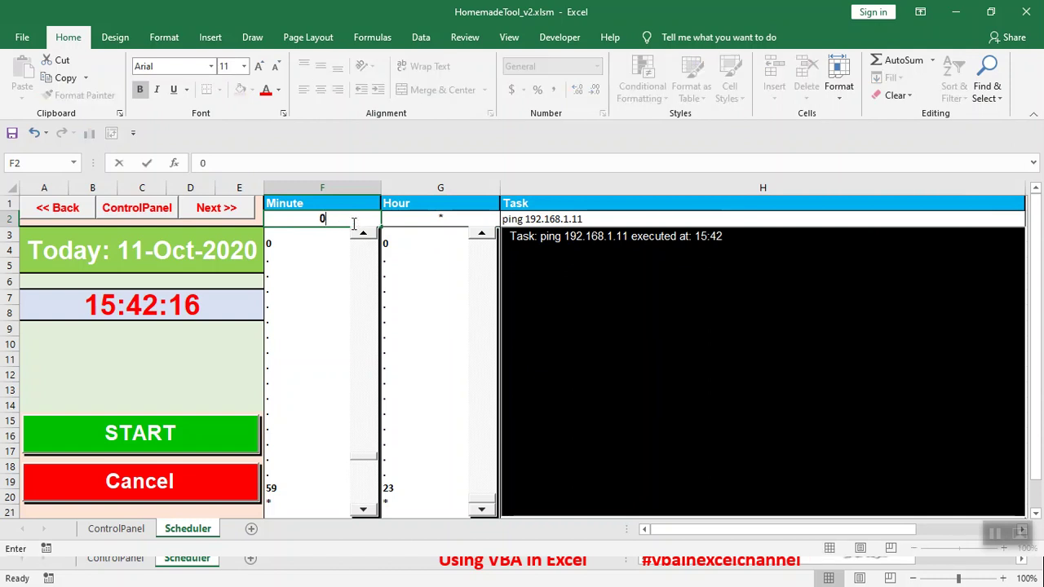
{"action": "type", "text": "5,30,45"}
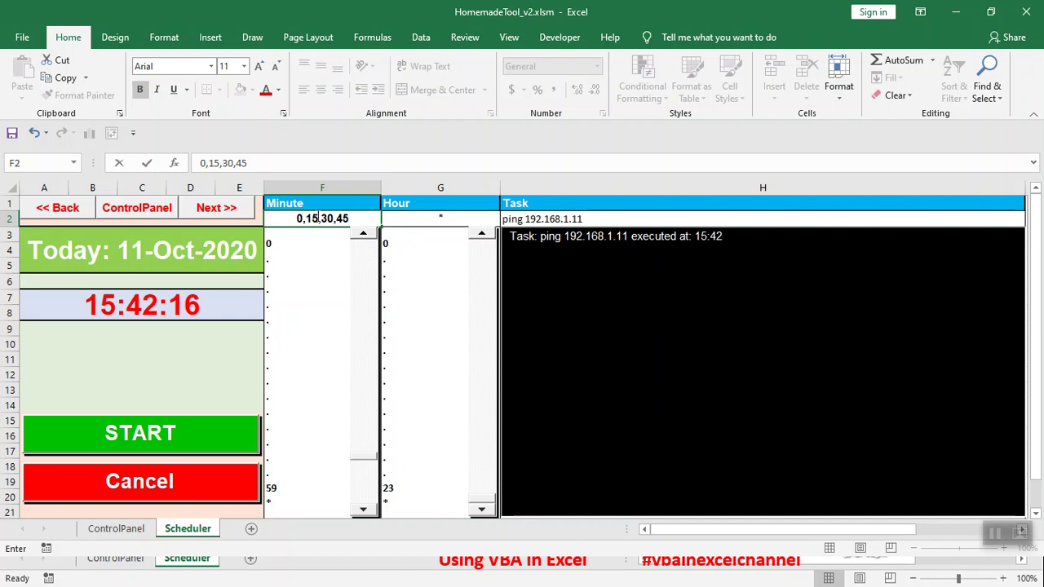
{"action": "left_click", "coordinate": [413, 221]}
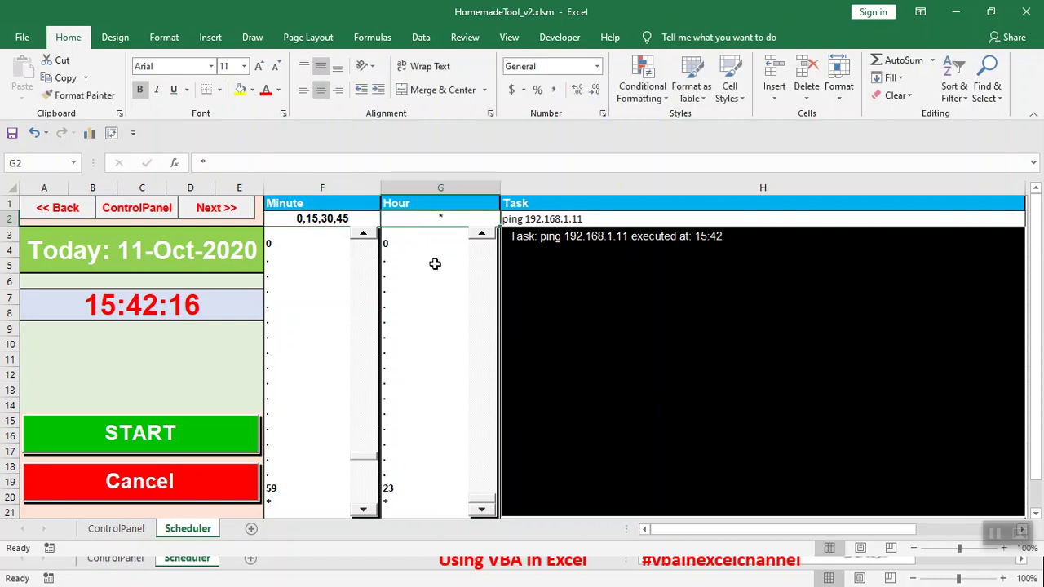
{"action": "type", "text": "2"}
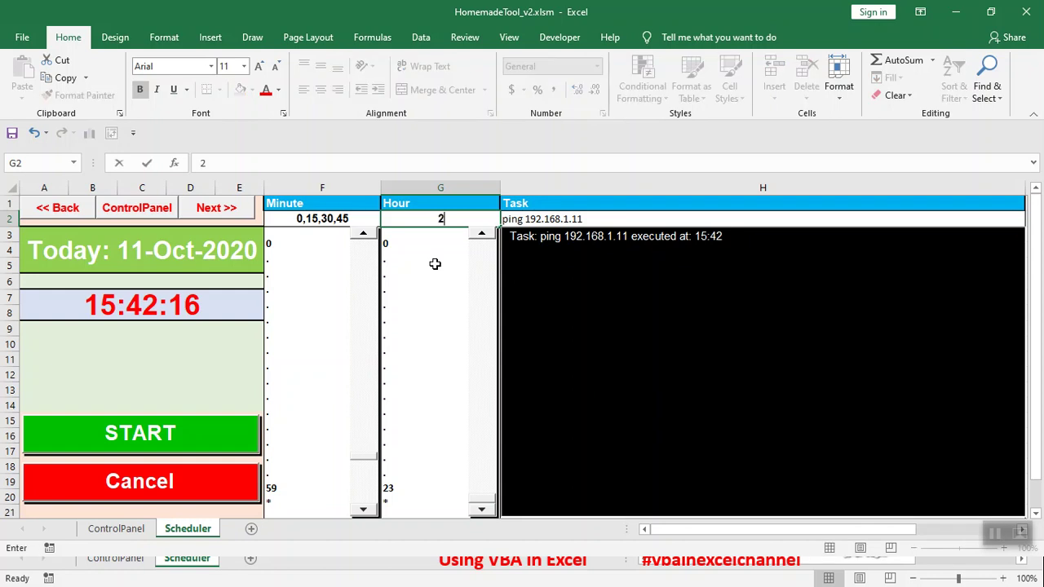
{"action": "type", "text": ",4,"}
{"action": "type", "text": "8"}
{"action": "left_click", "coordinate": [600, 343]}
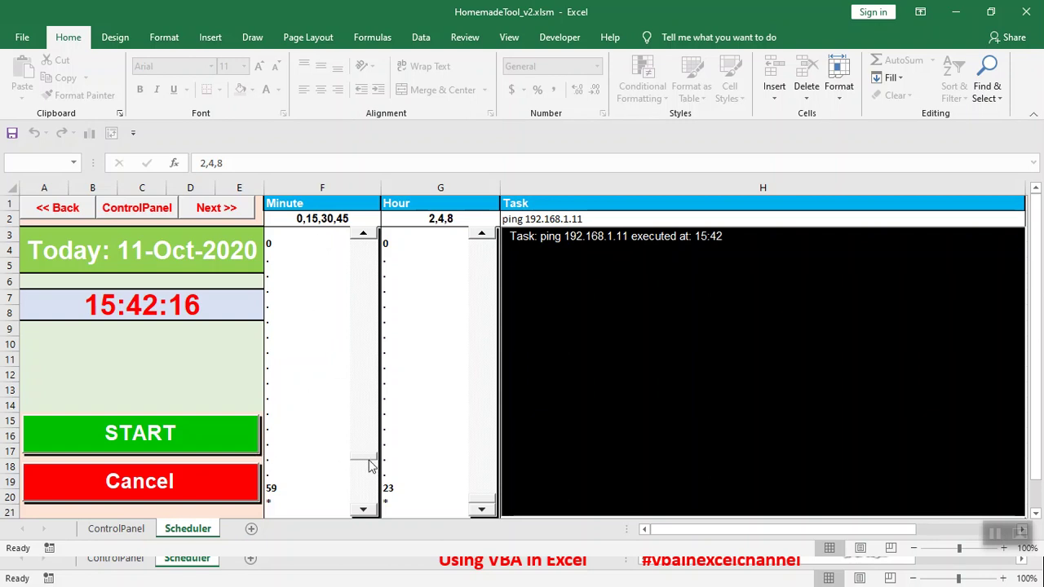
Step: Reset Minute and Hour to * and start the ping 192.168.1.11 task
{"action": "left_click", "coordinate": [363, 499]}
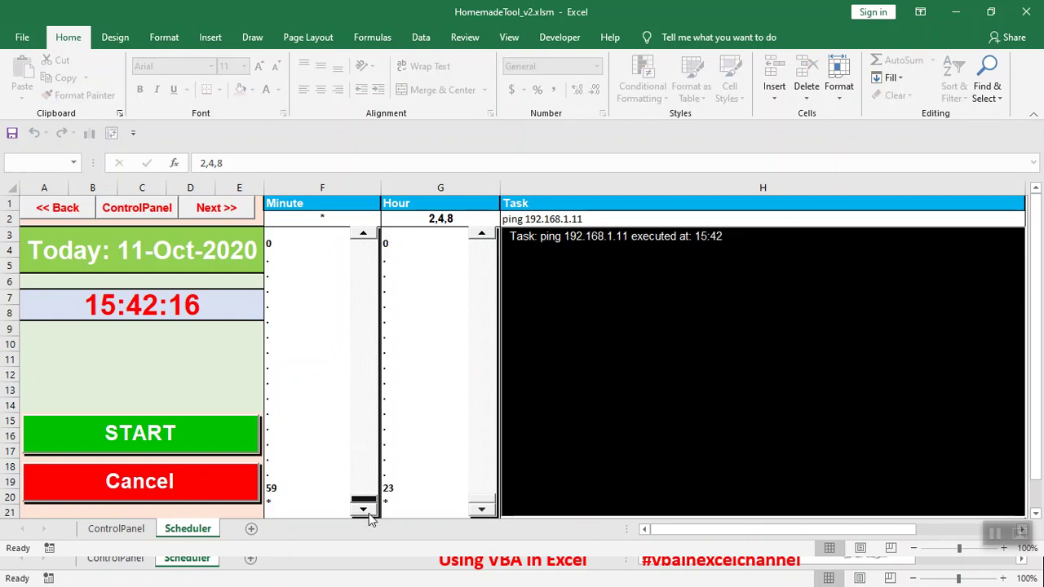
{"action": "left_click", "coordinate": [486, 507]}
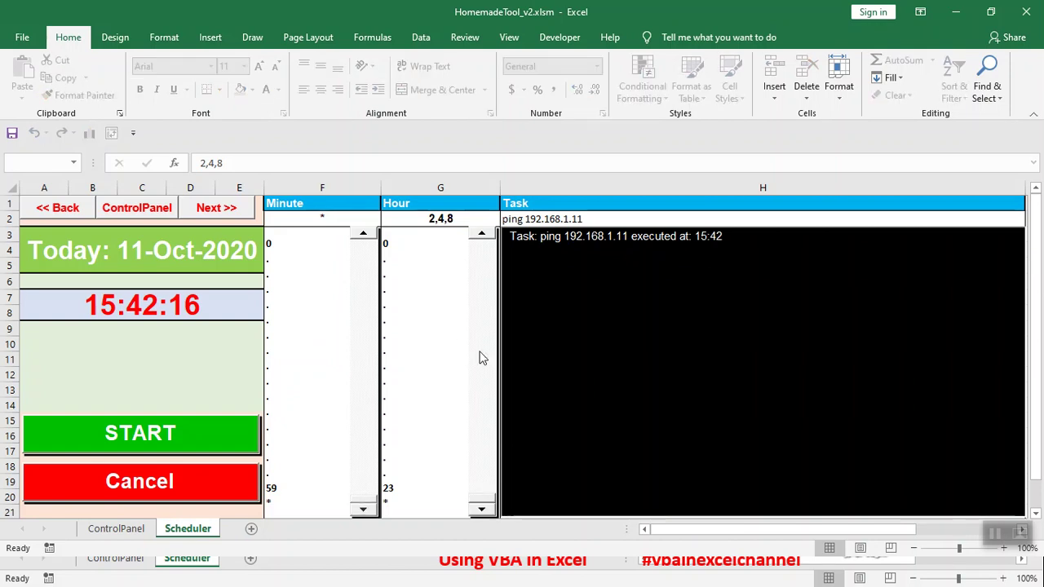
{"action": "left_click", "coordinate": [481, 490]}
{"action": "left_click", "coordinate": [482, 507]}
{"action": "left_click", "coordinate": [171, 441]}
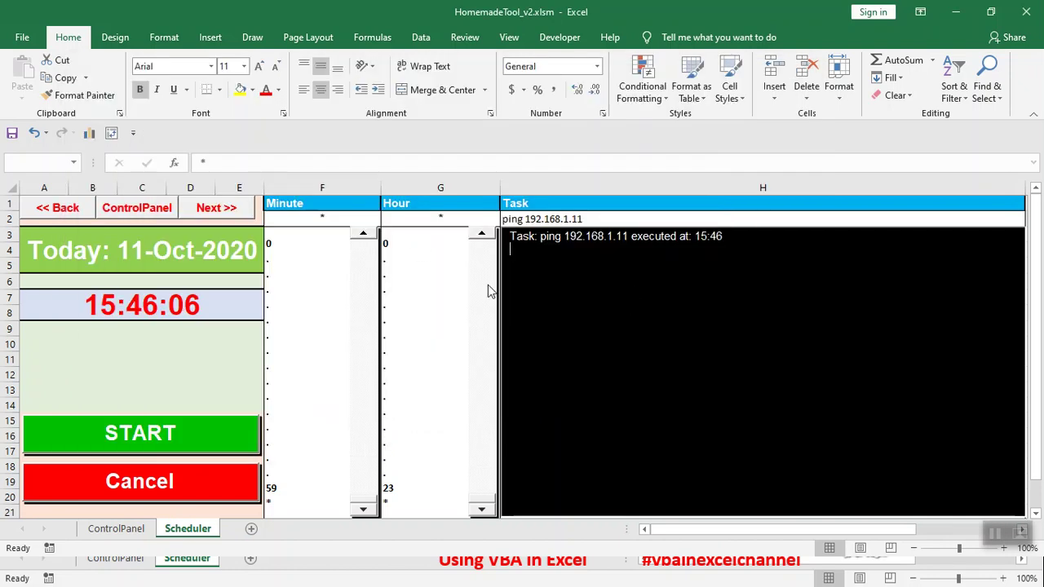
Step: Replace the minutes with 47,49, restart the scheduler, then select the Hour cell G2
{"action": "left_click", "coordinate": [327, 216]}
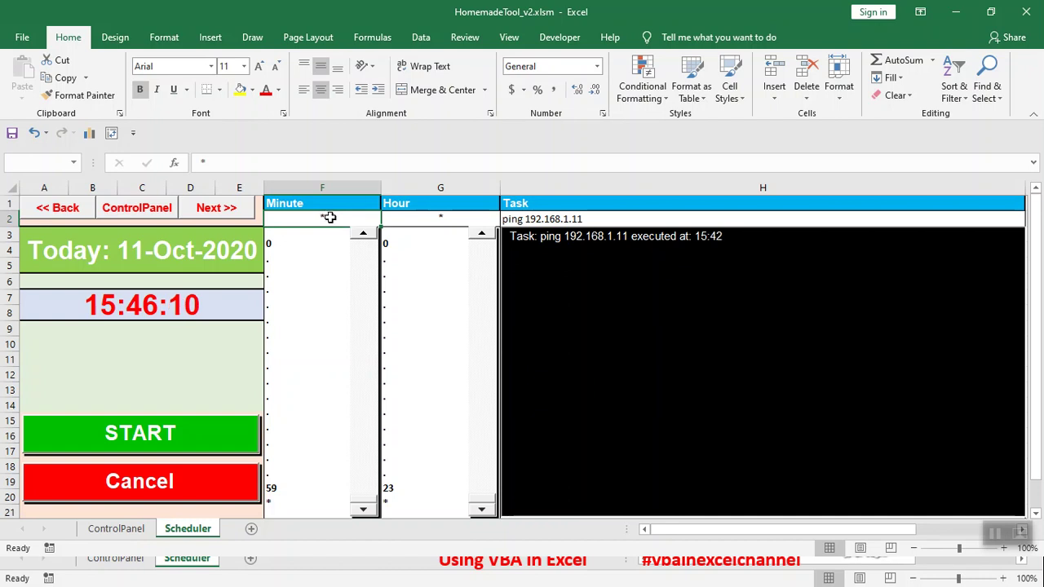
{"action": "double_click", "coordinate": [321, 218]}
{"action": "key", "text": "BackSpace"}
{"action": "type", "text": "47,49"}
{"action": "key", "text": "Return"}
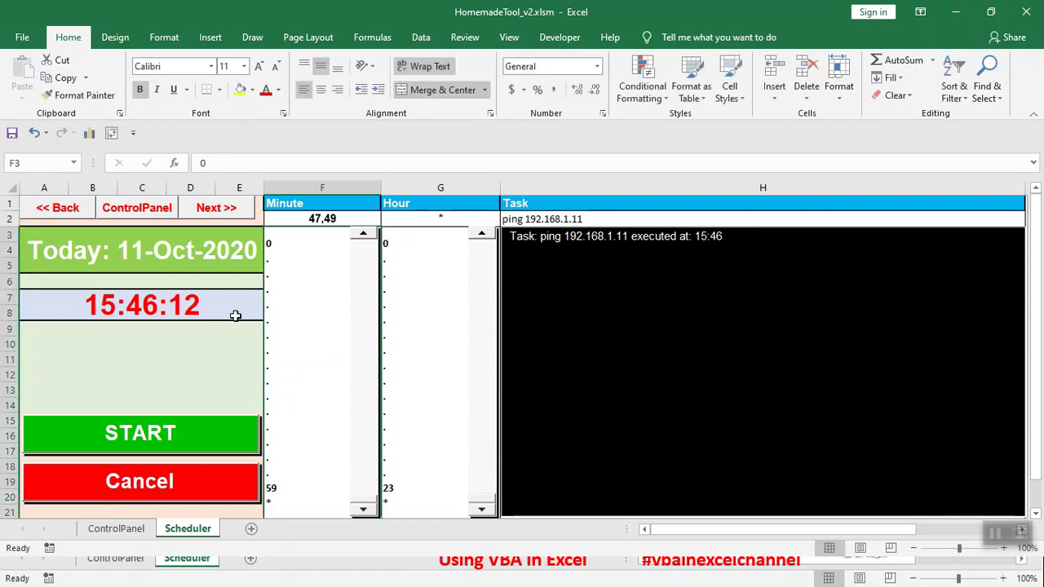
{"action": "left_click", "coordinate": [187, 435]}
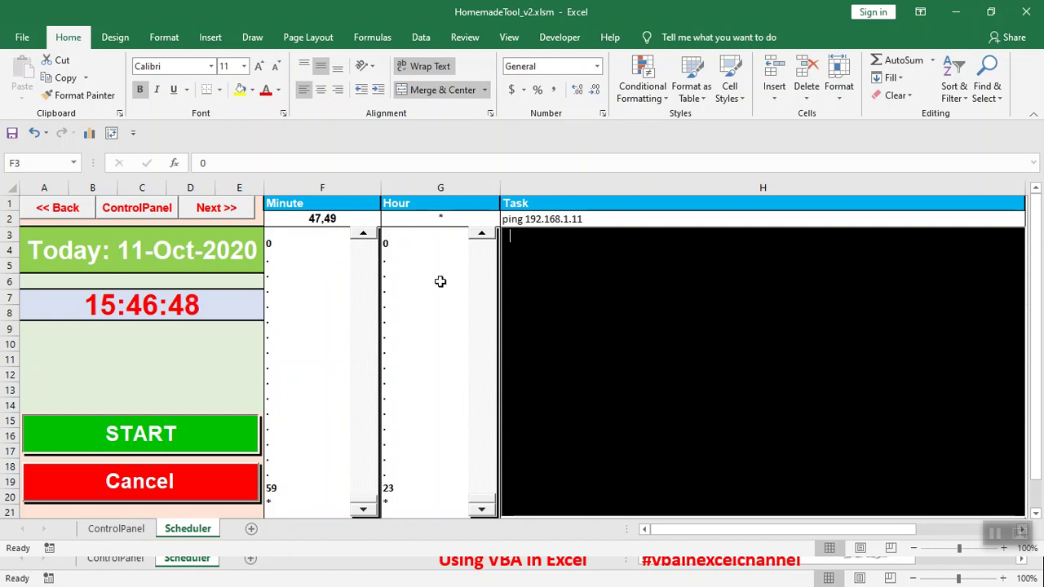
{"action": "left_click", "coordinate": [442, 220]}
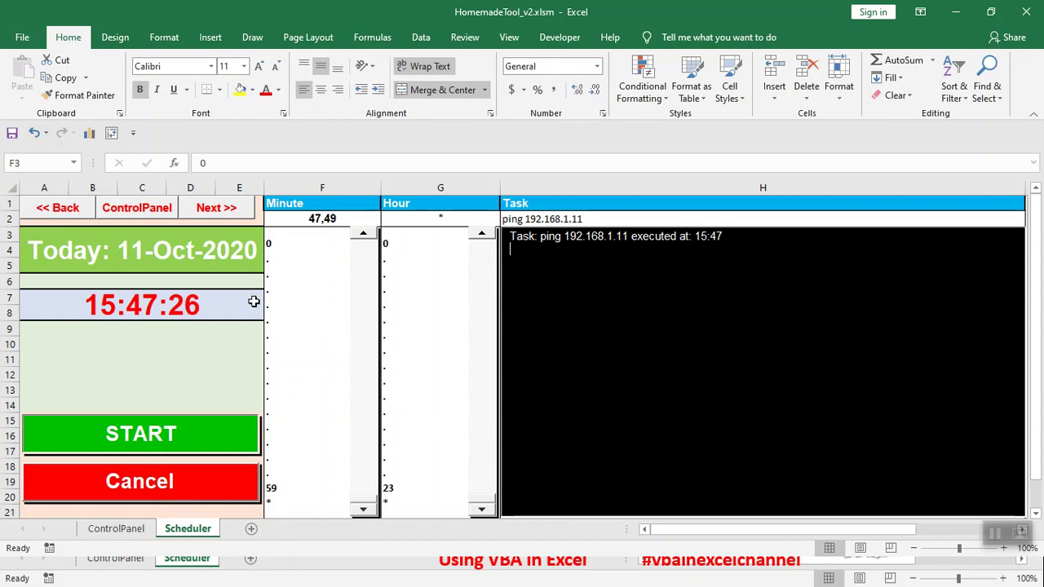
Step: Move between ControlPanel, Task Scheduler and file tools sheets, ending on ReadDataFiles
{"action": "left_click", "coordinate": [82, 214]}
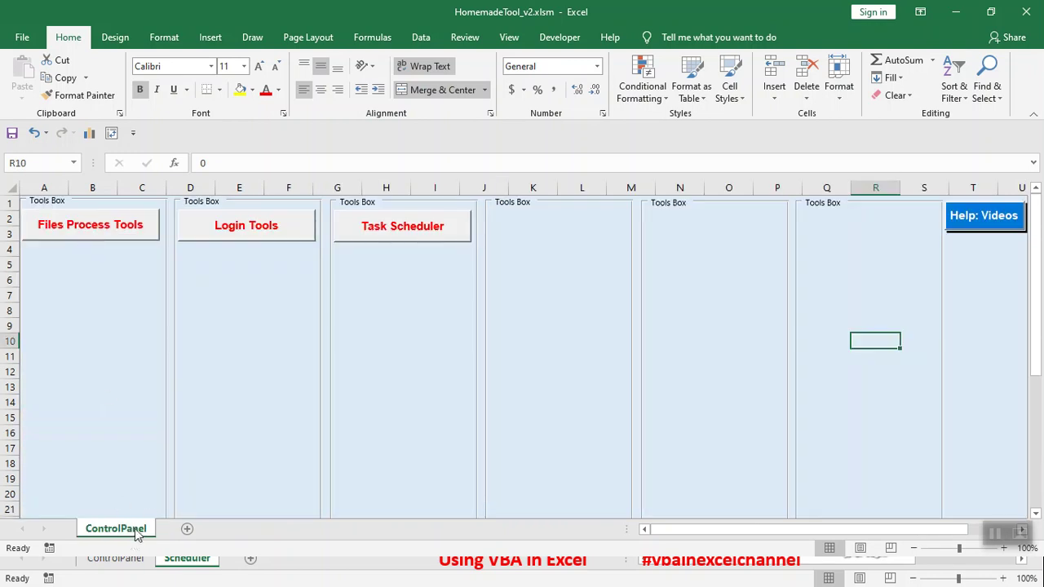
{"action": "left_click", "coordinate": [122, 226]}
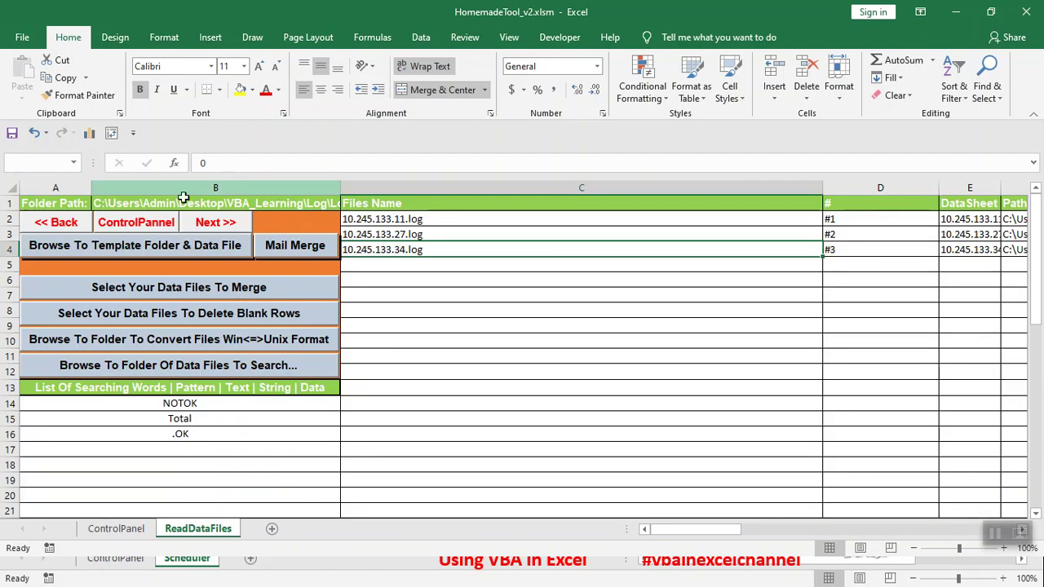
{"action": "left_click", "coordinate": [135, 225]}
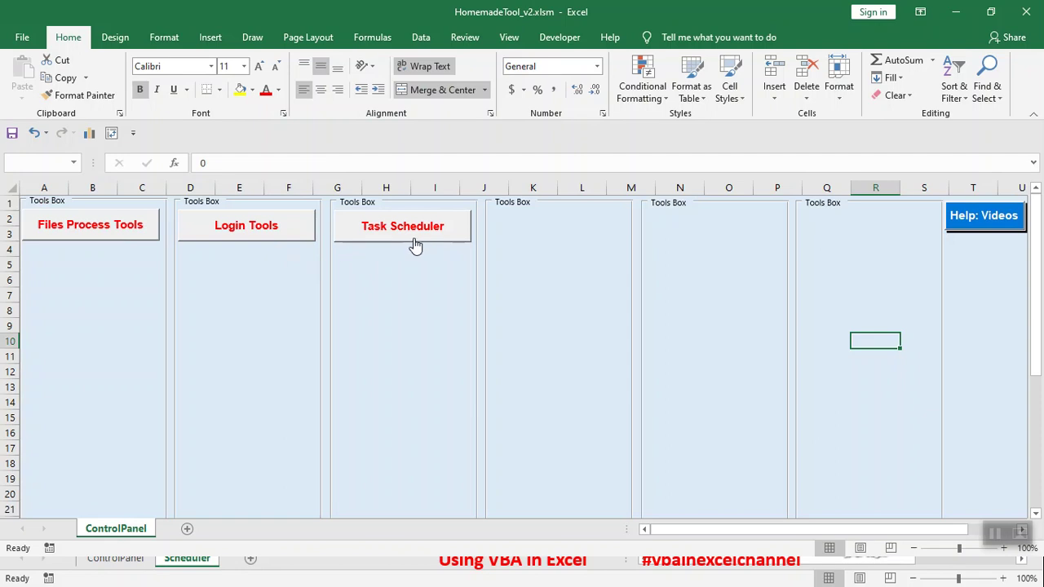
{"action": "left_click", "coordinate": [410, 230]}
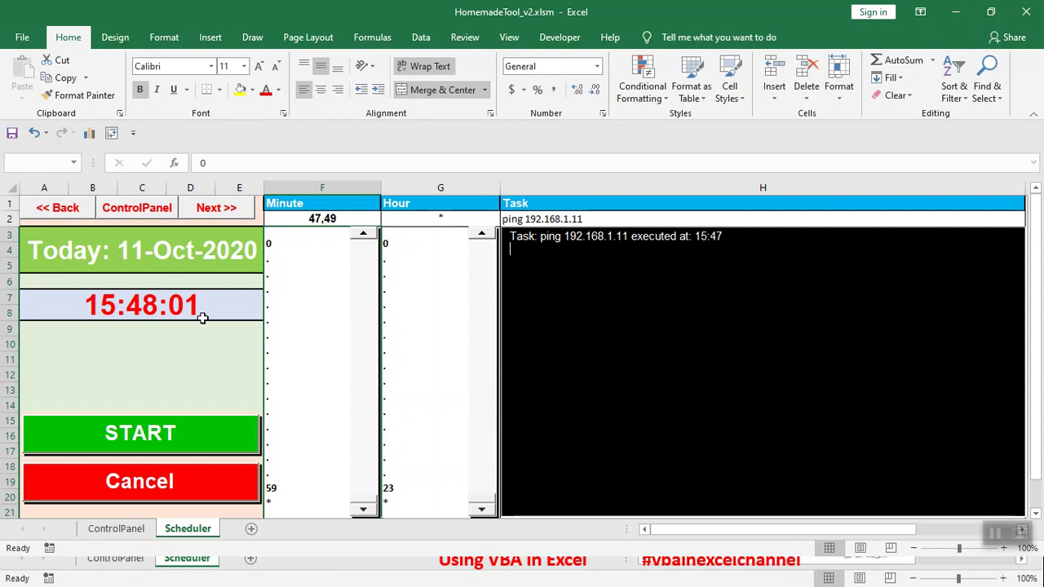
{"action": "left_click", "coordinate": [135, 210]}
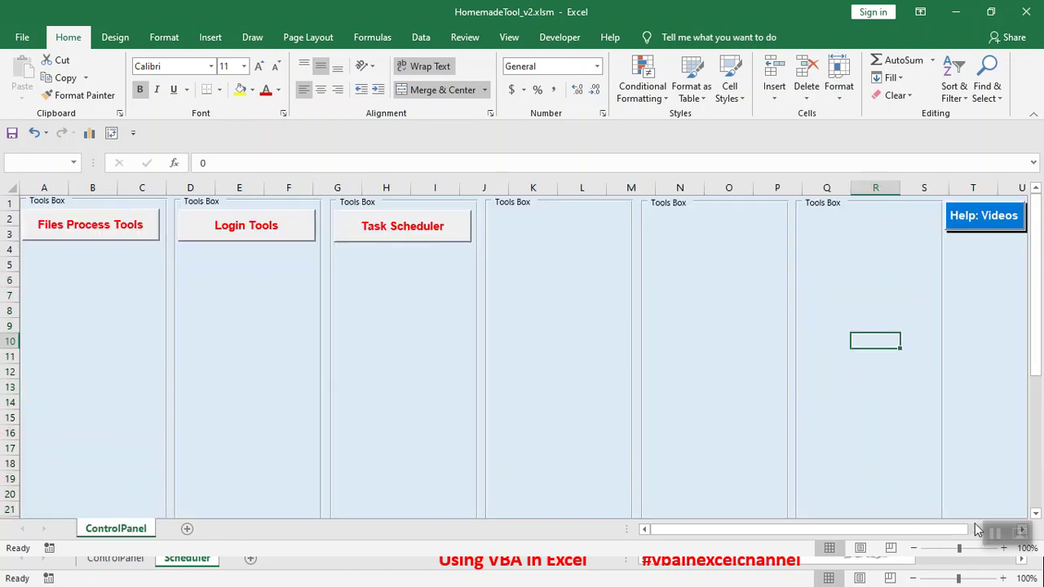
{"action": "left_click", "coordinate": [139, 226]}
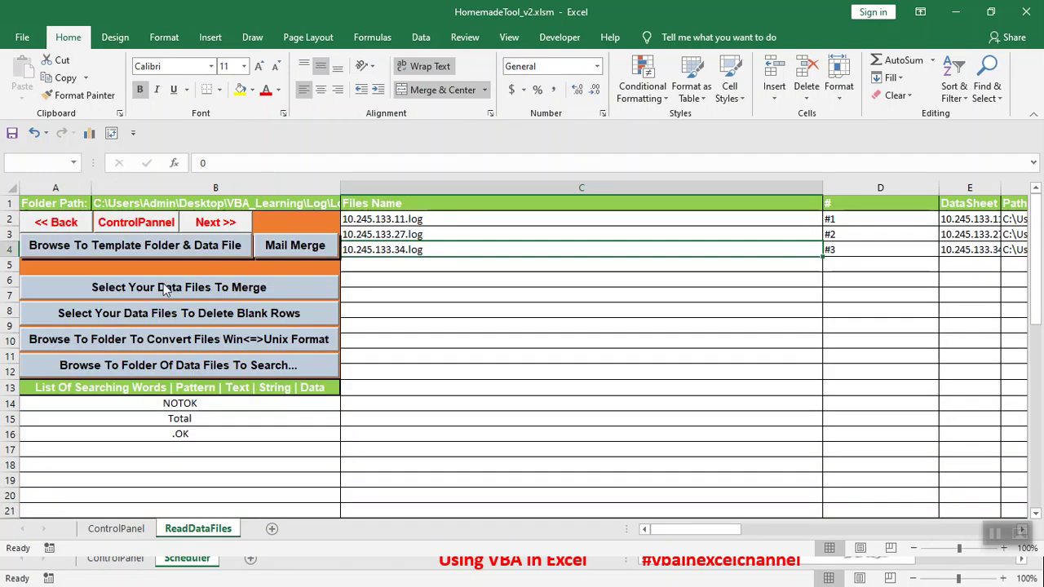
Step: Merge 10.245.133.11.log and 10.245.133.27.log from VBA_Learning > Log > LogFile, deleting blank rows
{"action": "left_click", "coordinate": [217, 290]}
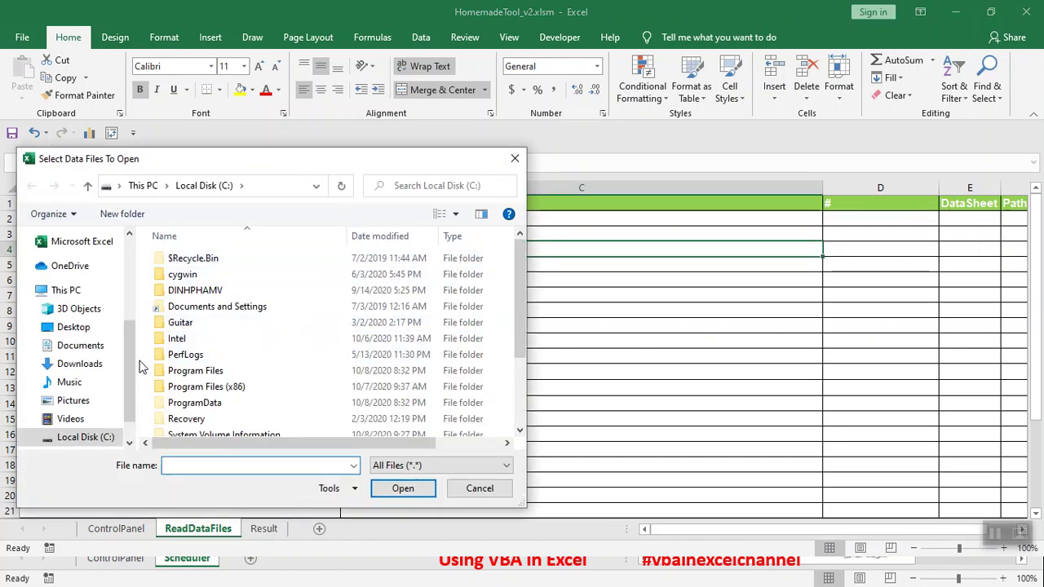
{"action": "left_click_drag", "start_coordinate": [130, 367], "coordinate": [131, 293]}
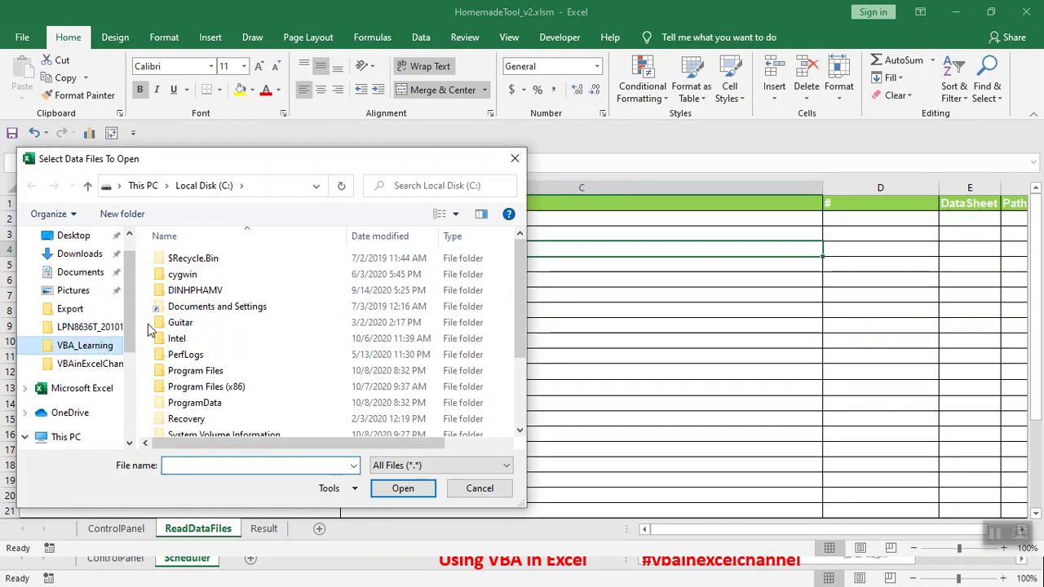
{"action": "left_click", "coordinate": [85, 345]}
{"action": "double_click", "coordinate": [173, 307]}
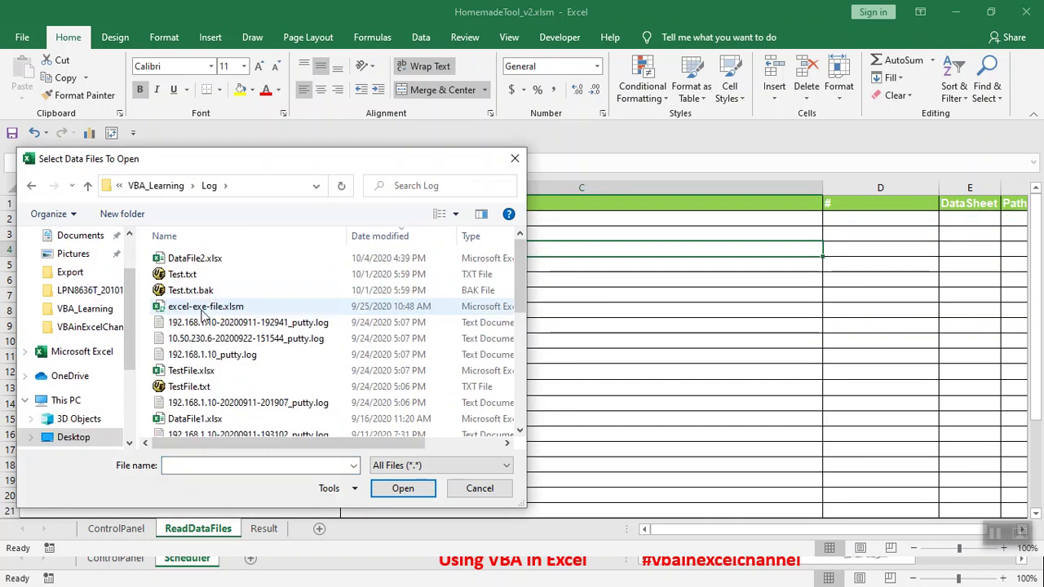
{"action": "scroll", "coordinate": [196, 405], "scroll_direction": "down", "scroll_amount": 5}
{"action": "double_click", "coordinate": [184, 378]}
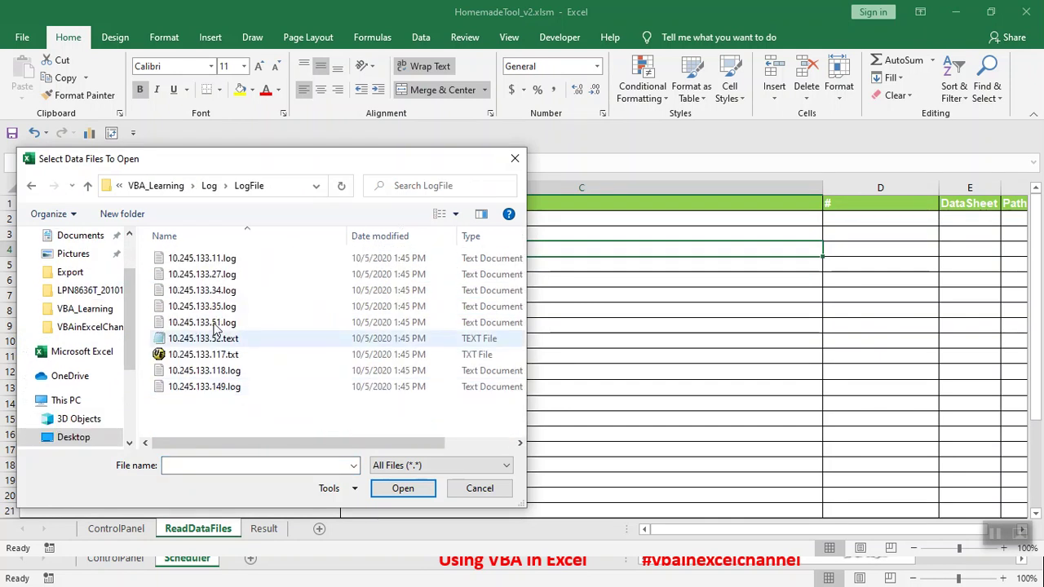
{"action": "left_click", "coordinate": [221, 259]}
{"action": "left_click", "coordinate": [226, 274], "text": "ctrl"}
{"action": "left_click", "coordinate": [401, 488]}
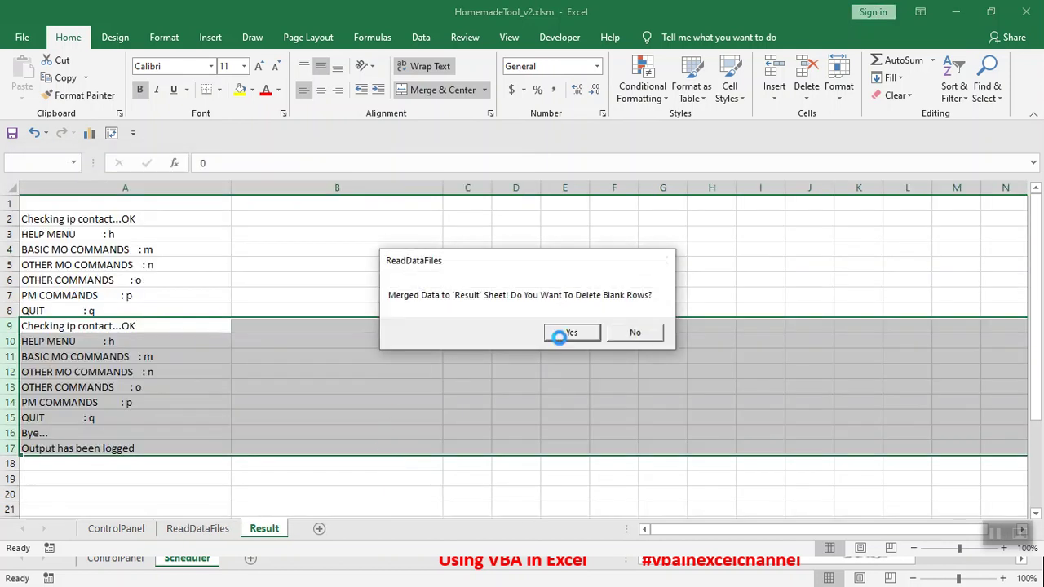
{"action": "left_click", "coordinate": [563, 337]}
Step: Return via ReadDataFiles and ControlPanel to the Task Scheduler sheet
{"action": "left_click", "coordinate": [202, 529]}
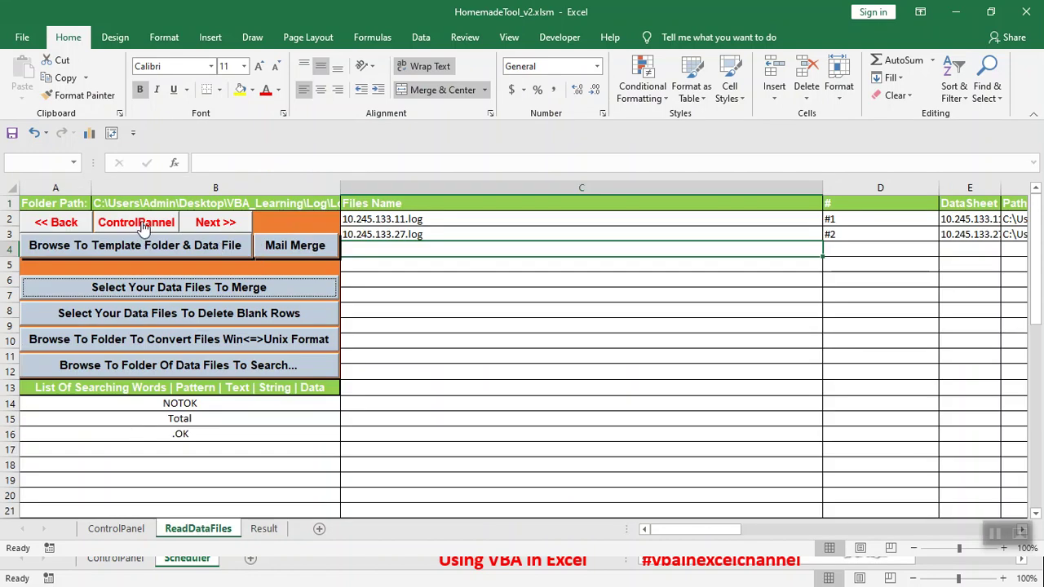
{"action": "left_click", "coordinate": [143, 229]}
{"action": "left_click", "coordinate": [392, 238]}
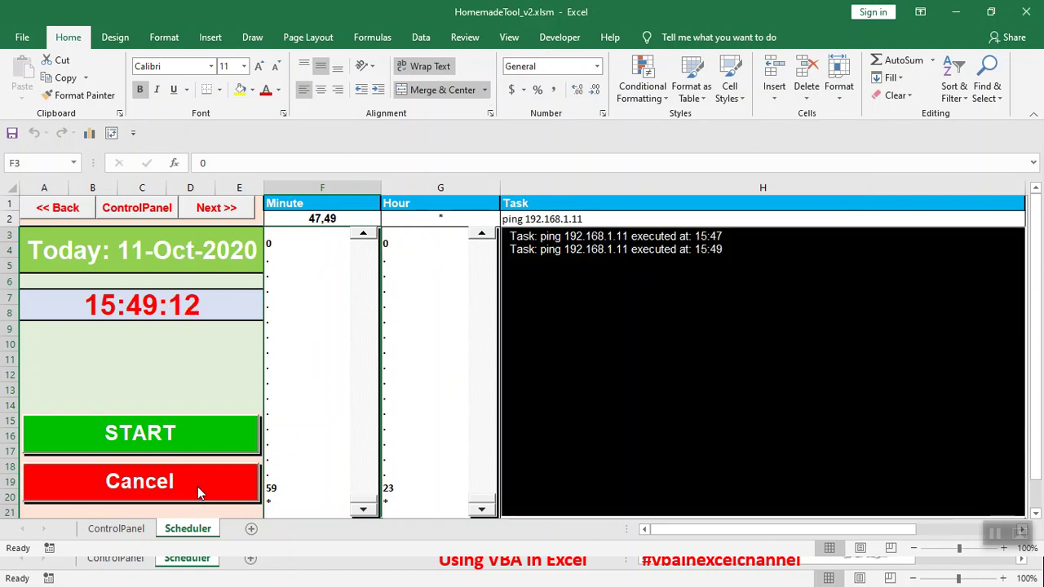
Step: Turn on Design Mode from the Developer tab
{"action": "left_click", "coordinate": [554, 41]}
{"action": "left_click", "coordinate": [367, 96]}
Step: In the Scheduler sheet's VBA code, select the "ping" argument of TaksHandling in OnTimeChecking
{"action": "left_click", "coordinate": [366, 91]}
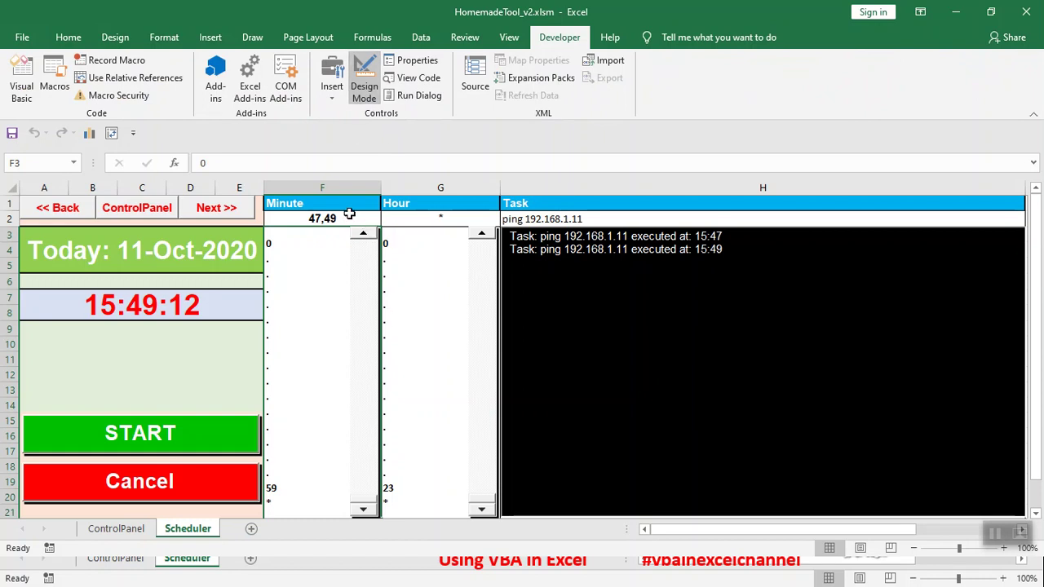
{"action": "left_click", "coordinate": [22, 91]}
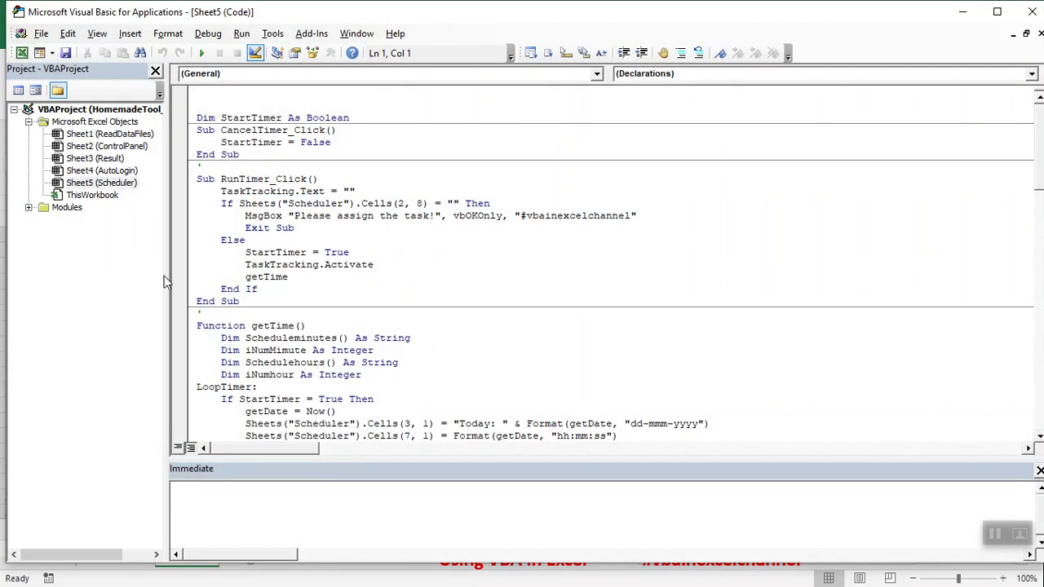
{"action": "scroll", "coordinate": [459, 295], "scroll_direction": "down", "scroll_amount": 2}
{"action": "scroll", "coordinate": [367, 285], "scroll_direction": "down", "scroll_amount": 4}
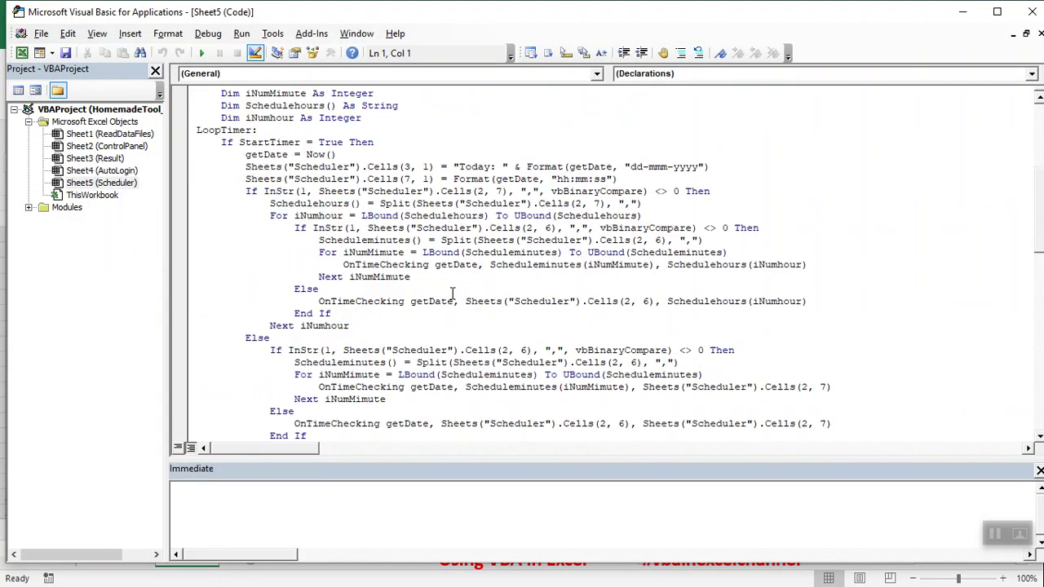
{"action": "scroll", "coordinate": [245, 278], "scroll_direction": "down", "scroll_amount": 5}
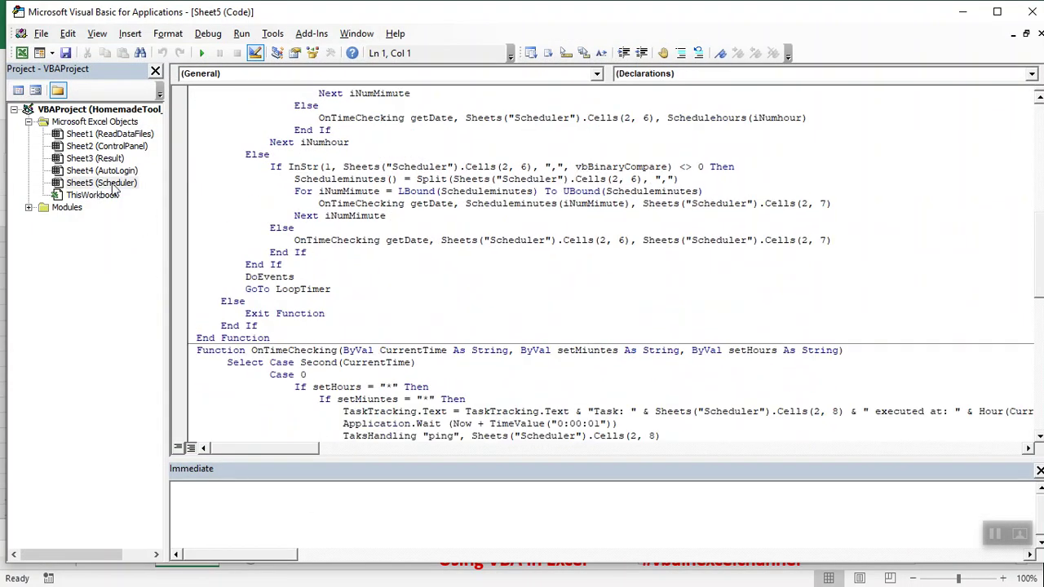
{"action": "scroll", "coordinate": [592, 282], "scroll_direction": "down", "scroll_amount": 5}
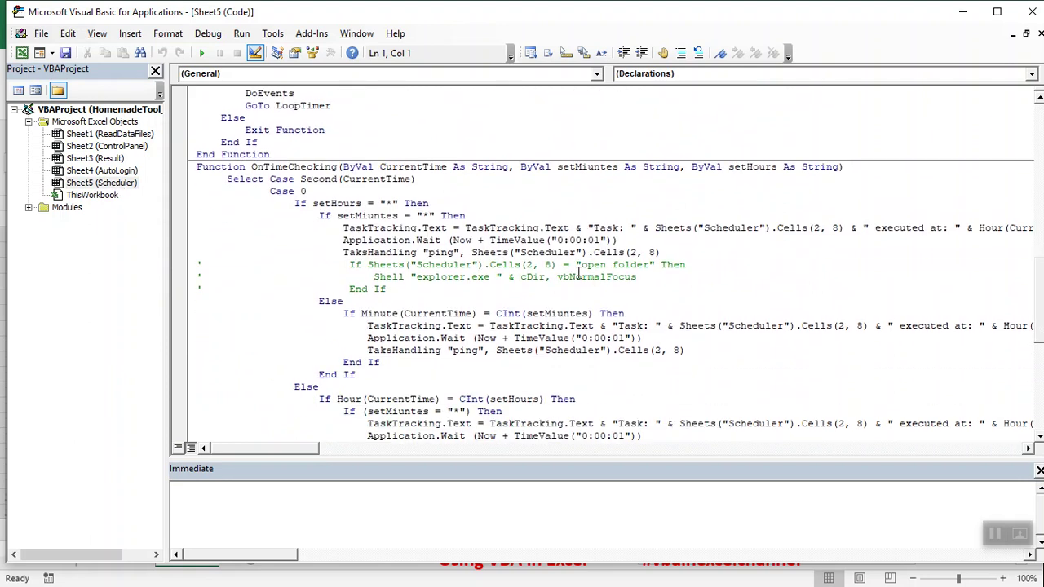
{"action": "scroll", "coordinate": [634, 338], "scroll_direction": "down", "scroll_amount": 4}
{"action": "scroll", "coordinate": [655, 329], "scroll_direction": "up", "scroll_amount": 1}
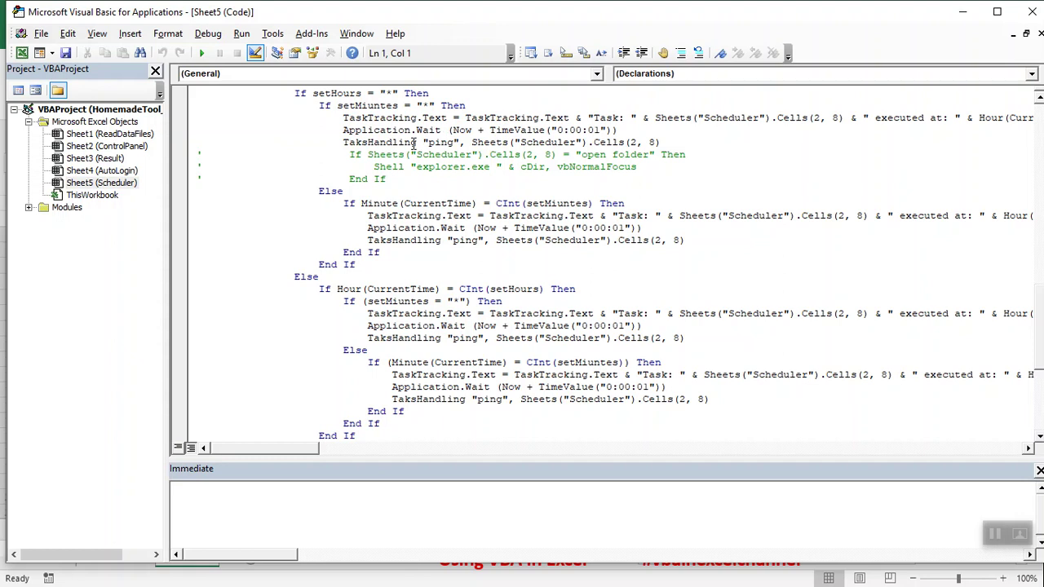
{"action": "left_click_drag", "start_coordinate": [421, 143], "coordinate": [460, 144]}
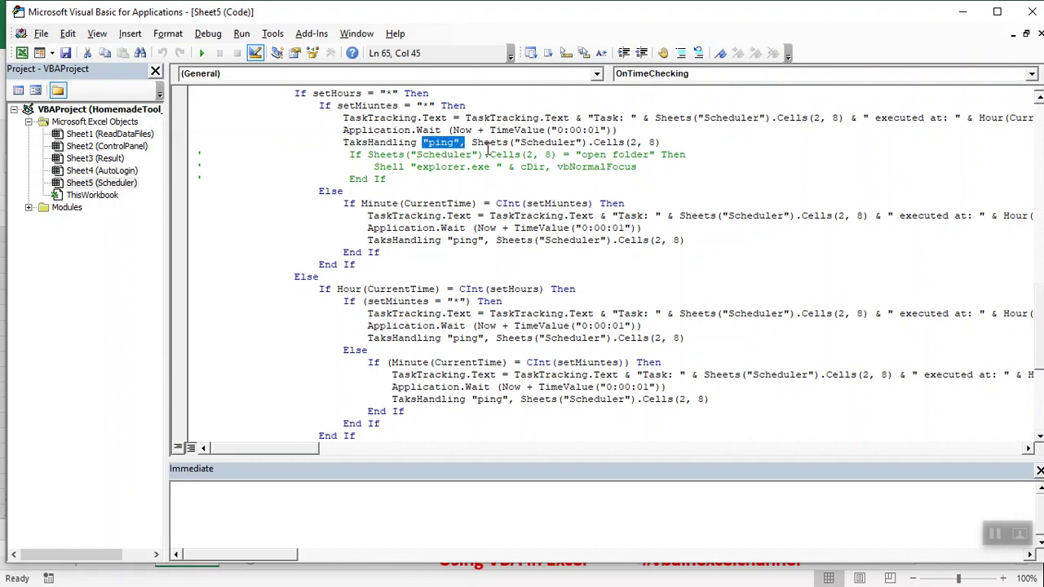
Step: Comment out the TaksHandling "ping" line and uncomment the open folder If/Shell/End If block
{"action": "left_click", "coordinate": [201, 142]}
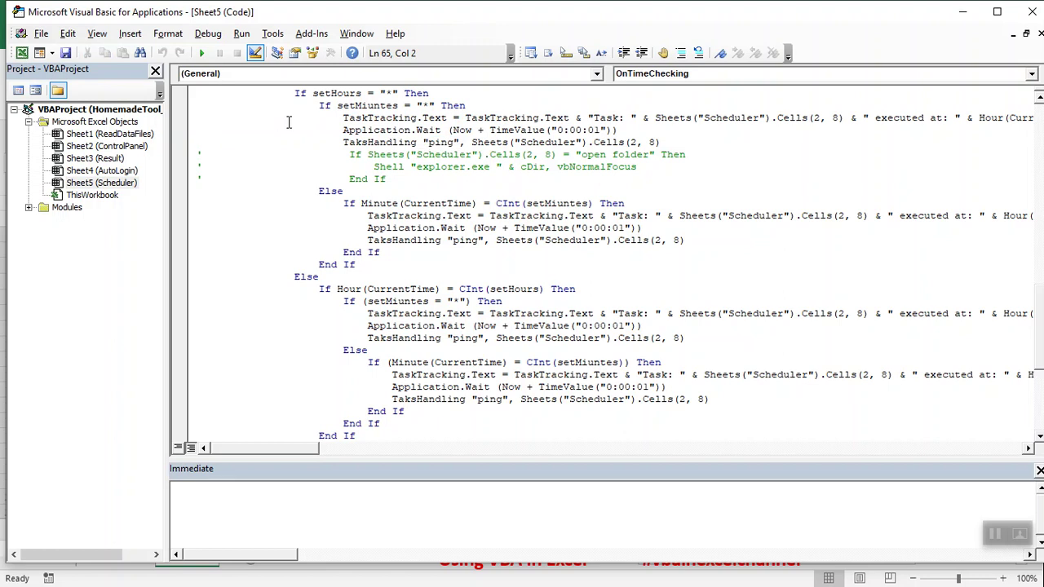
{"action": "type", "text": "'"}
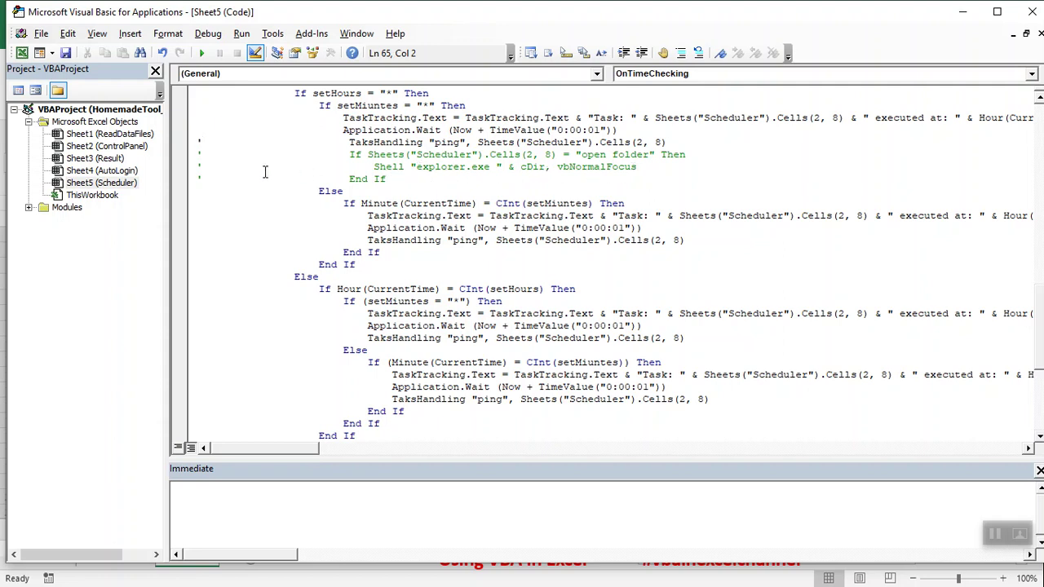
{"action": "left_click", "coordinate": [197, 155]}
{"action": "left_click", "coordinate": [463, 184], "text": "shift"}
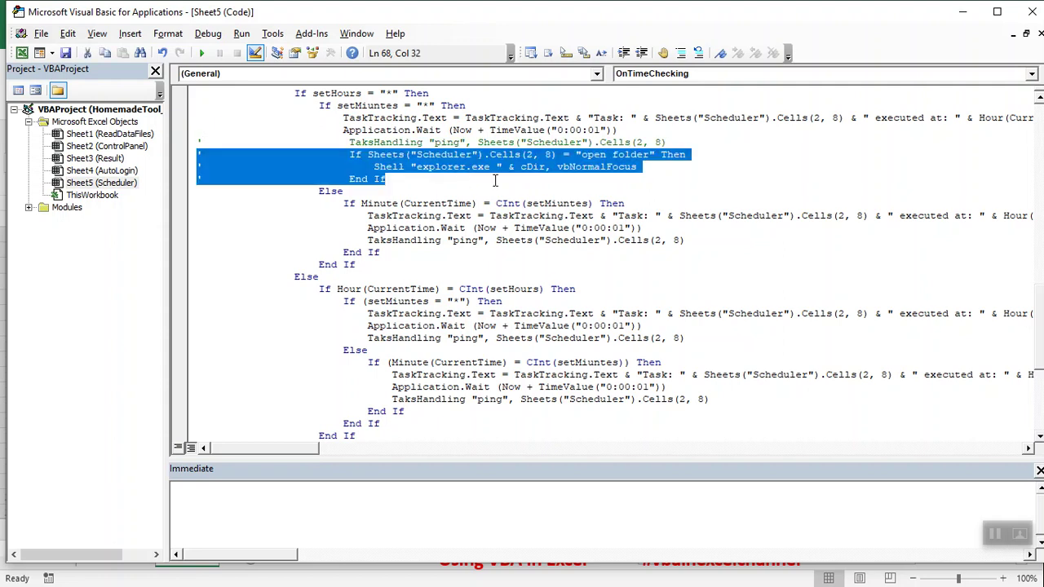
{"action": "left_click", "coordinate": [698, 54]}
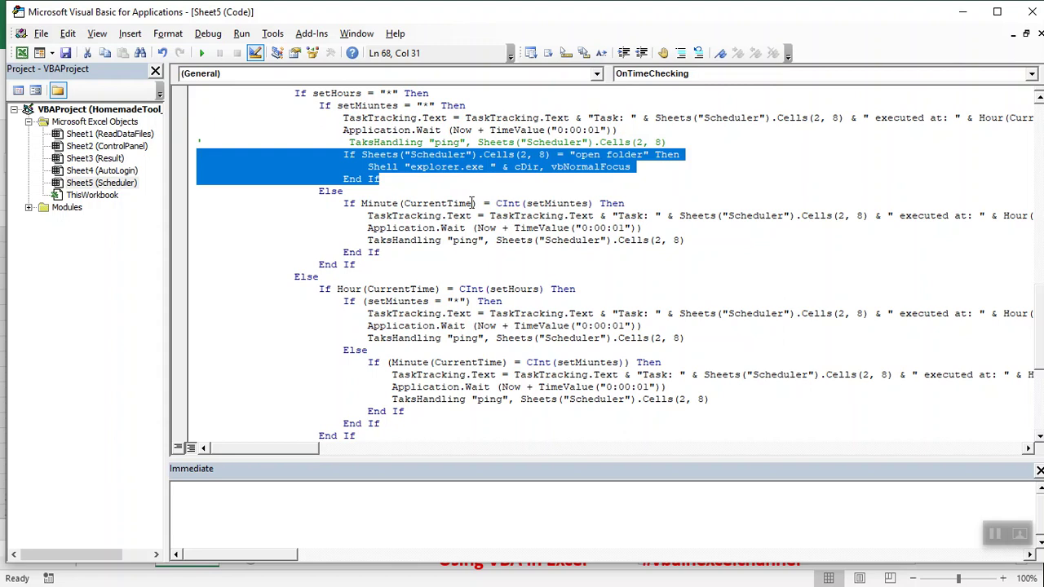
{"action": "left_click", "coordinate": [481, 185]}
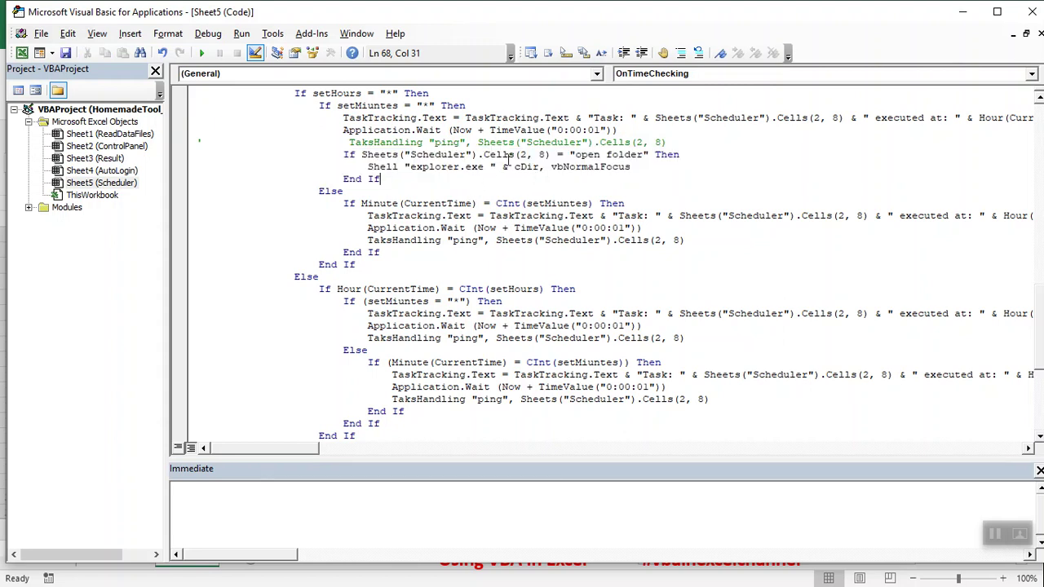
Step: Copy the text "open folder" and return to Excel's Scheduler sheet at task cell H2
{"action": "left_click_drag", "start_coordinate": [577, 155], "coordinate": [645, 155]}
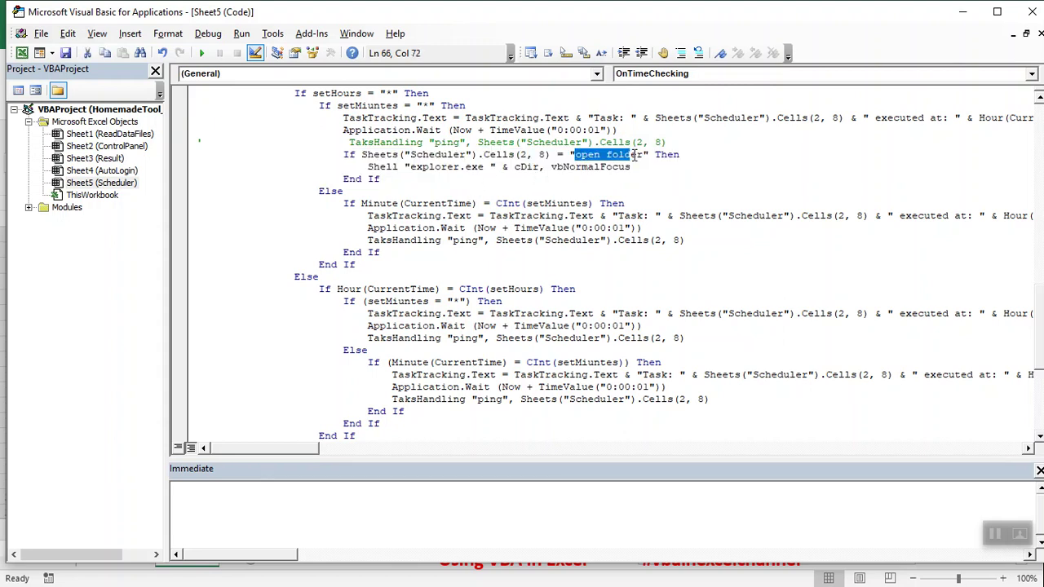
{"action": "key", "text": "ctrl+c"}
{"action": "left_click", "coordinate": [634, 186]}
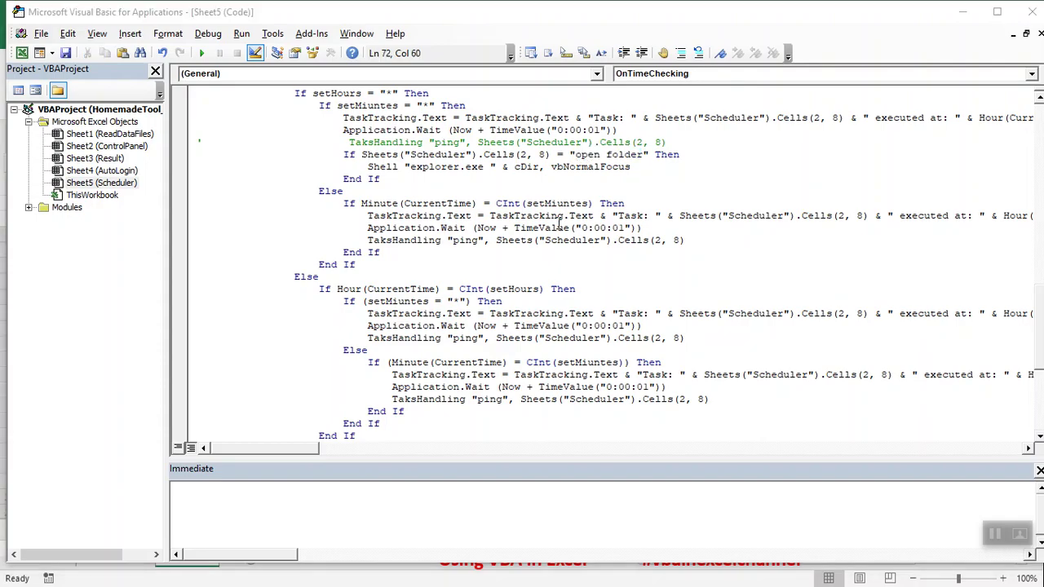
{"action": "key", "text": "alt+F11"}
{"action": "left_click", "coordinate": [557, 221]}
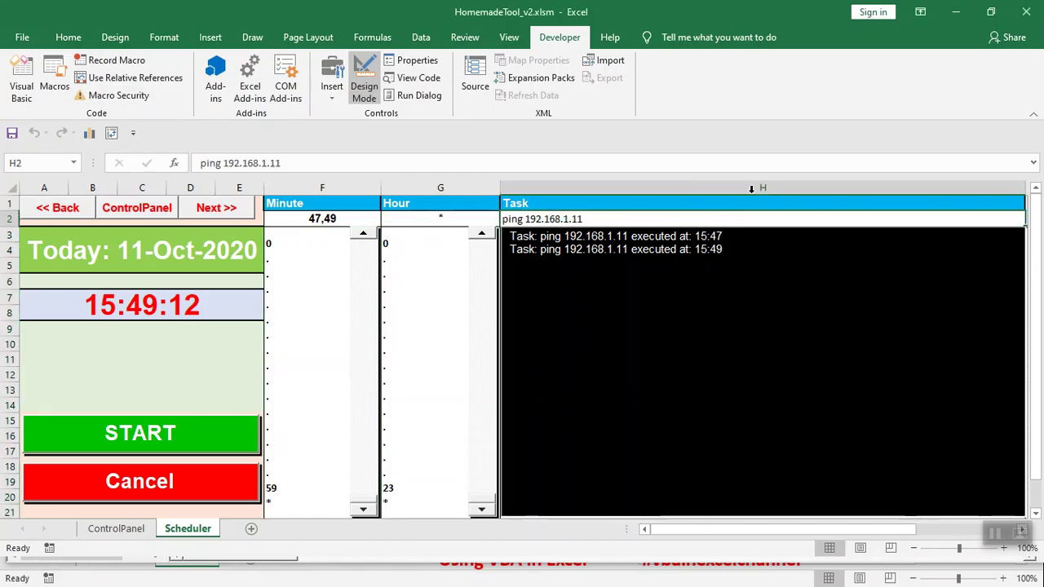
Step: Replace the "ping" task in H2 with "open folder"
{"action": "left_click_drag", "start_coordinate": [294, 164], "coordinate": [189, 163]}
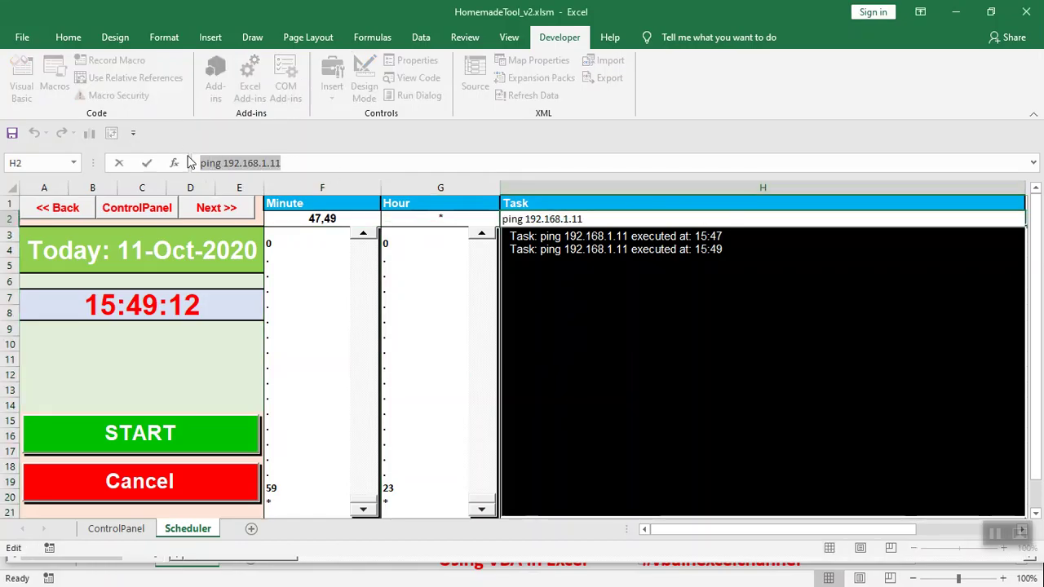
{"action": "key", "text": "ctrl+v"}
{"action": "key", "text": "Return"}
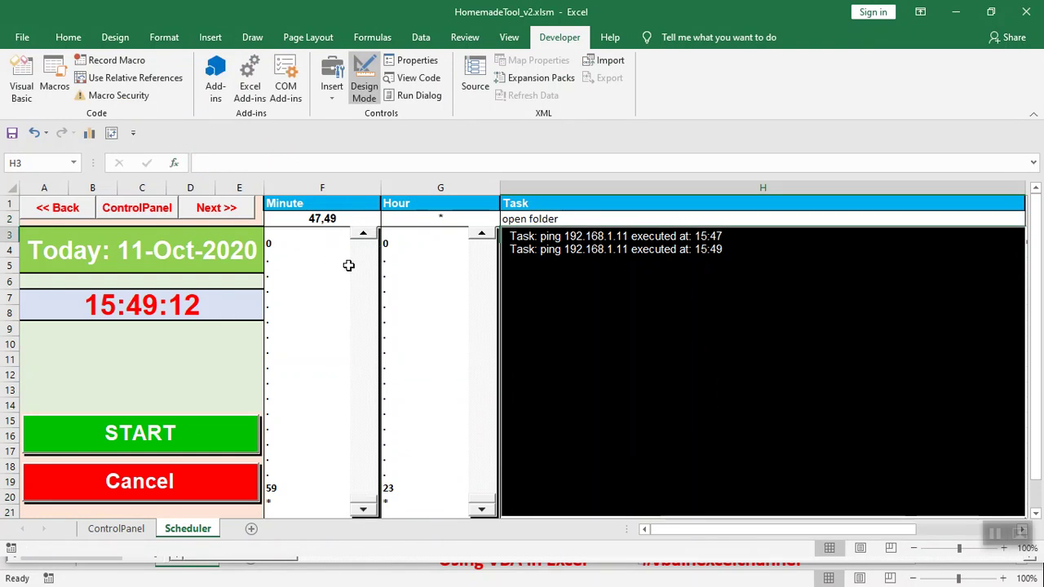
Step: Turn off Design Mode, set Minute to *, start the scheduler, and return to ControlPanel
{"action": "left_click", "coordinate": [360, 93]}
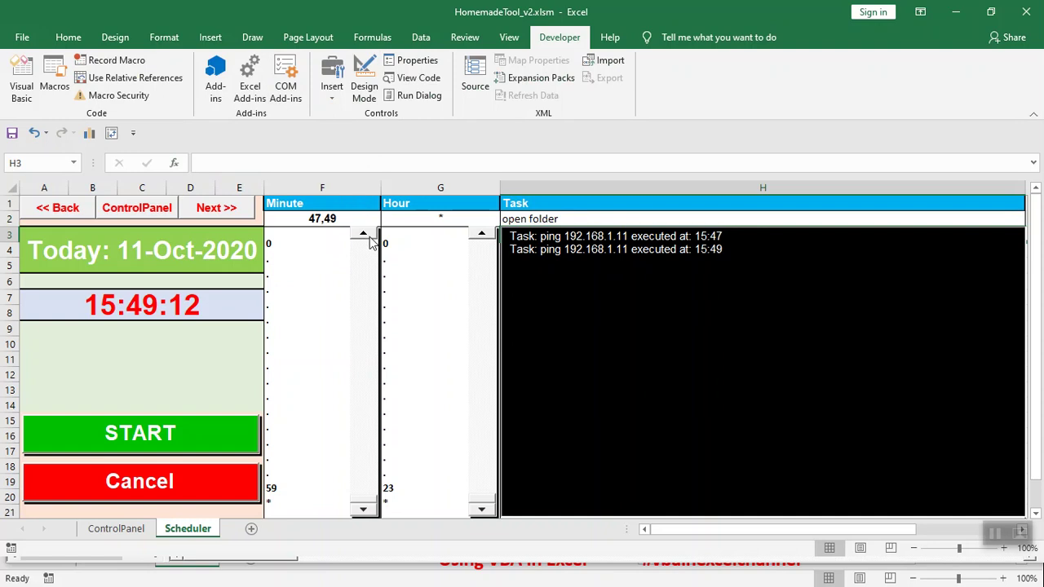
{"action": "left_click", "coordinate": [364, 261]}
{"action": "left_click", "coordinate": [364, 509]}
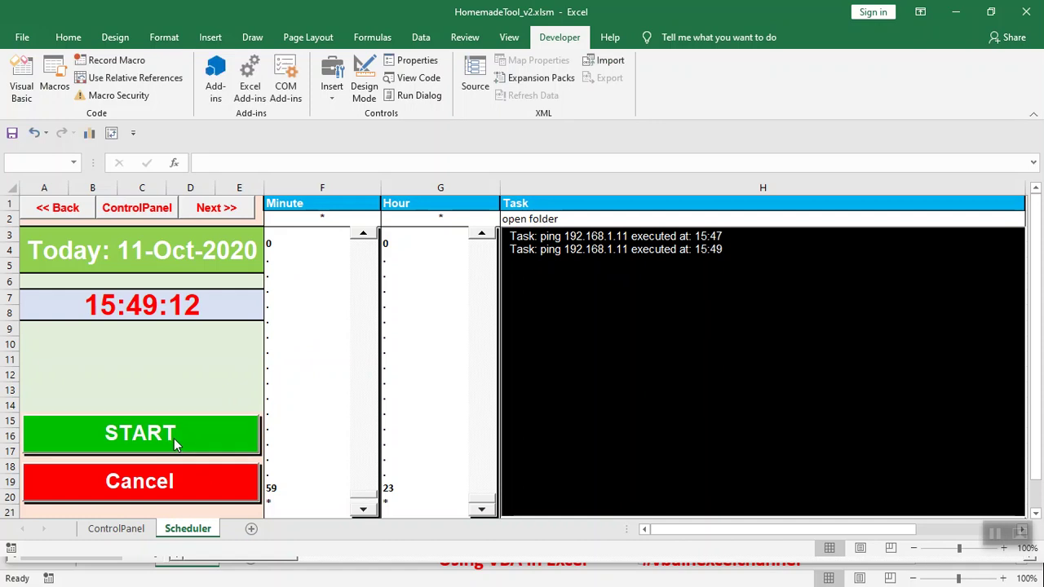
{"action": "left_click", "coordinate": [173, 438]}
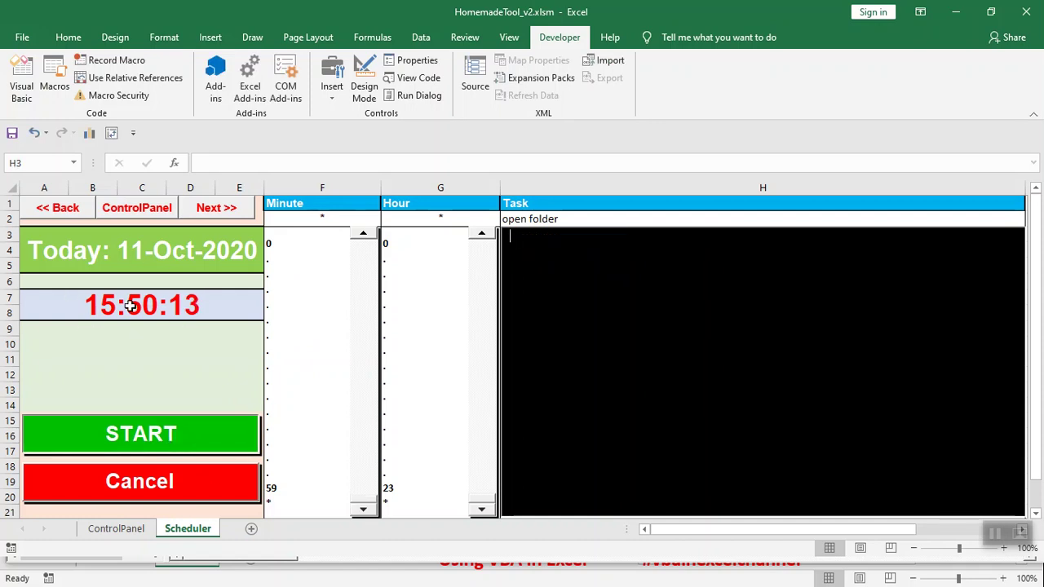
{"action": "left_click", "coordinate": [139, 209]}
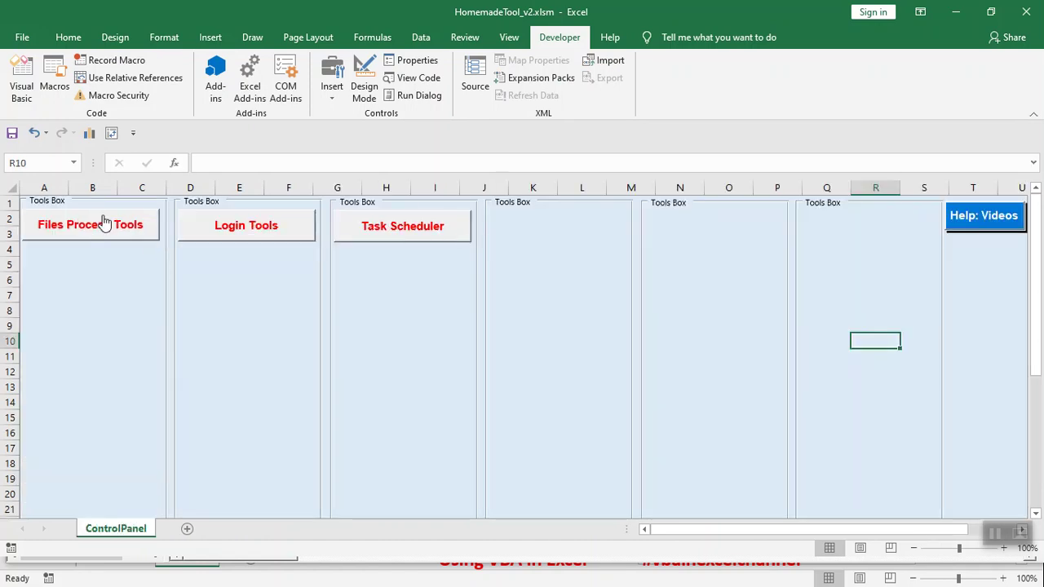
Step: View the AutoLogin sheet, then open the VBAinExcelChannel YouTube page via Help: Videos
{"action": "left_click", "coordinate": [235, 229]}
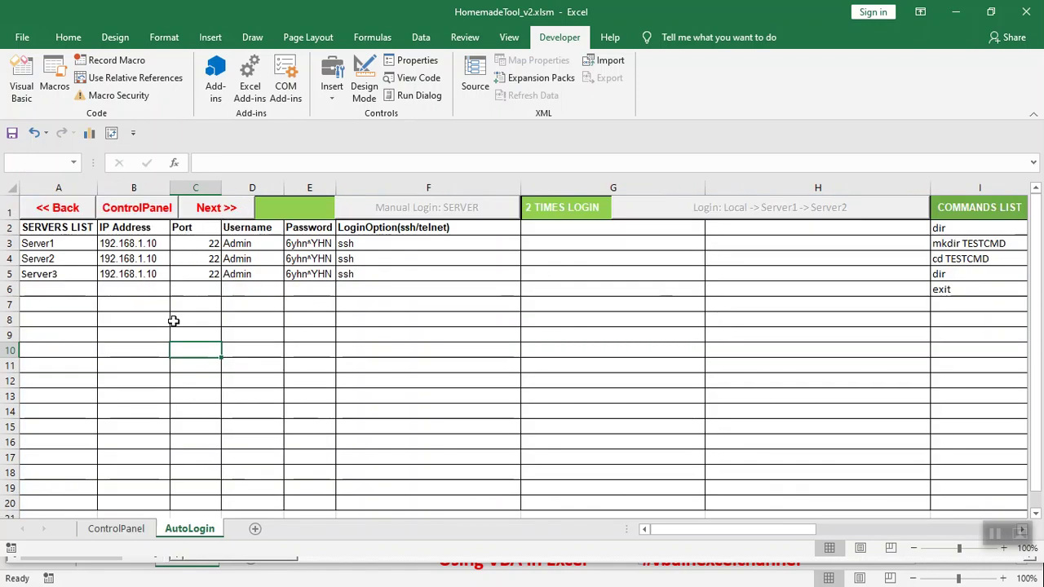
{"action": "left_click", "coordinate": [134, 529]}
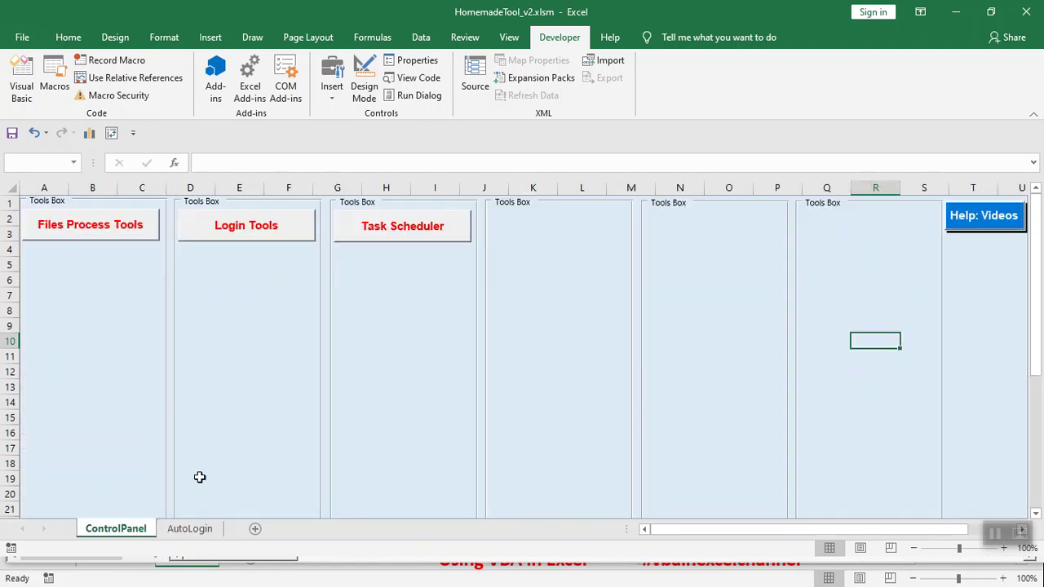
{"action": "left_click", "coordinate": [984, 217]}
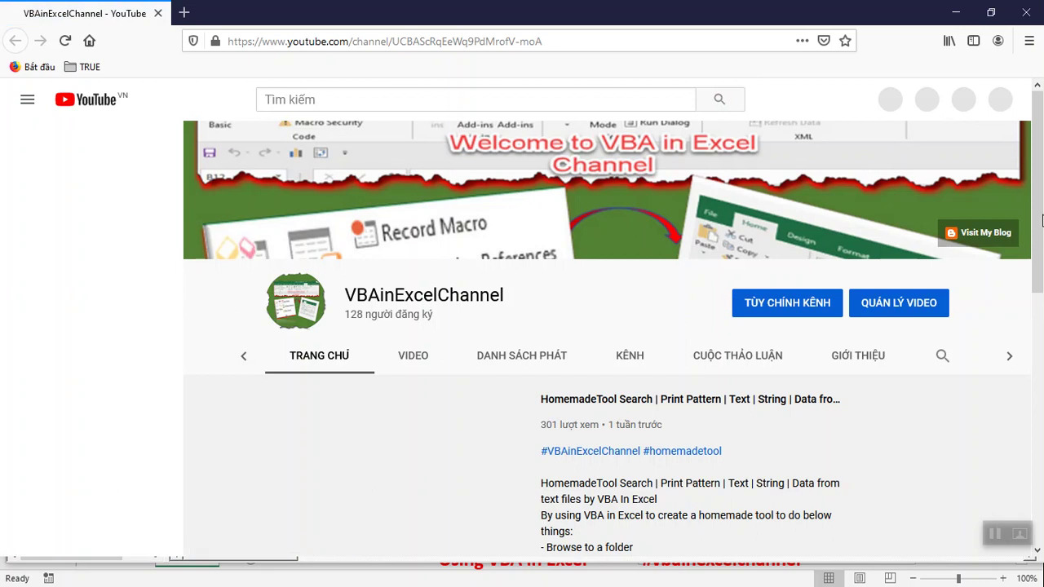
Step: Open the first uploaded mail-merge video, expand its full description, and minimize Firefox
{"action": "scroll", "coordinate": [405, 406], "scroll_direction": "down", "scroll_amount": 4}
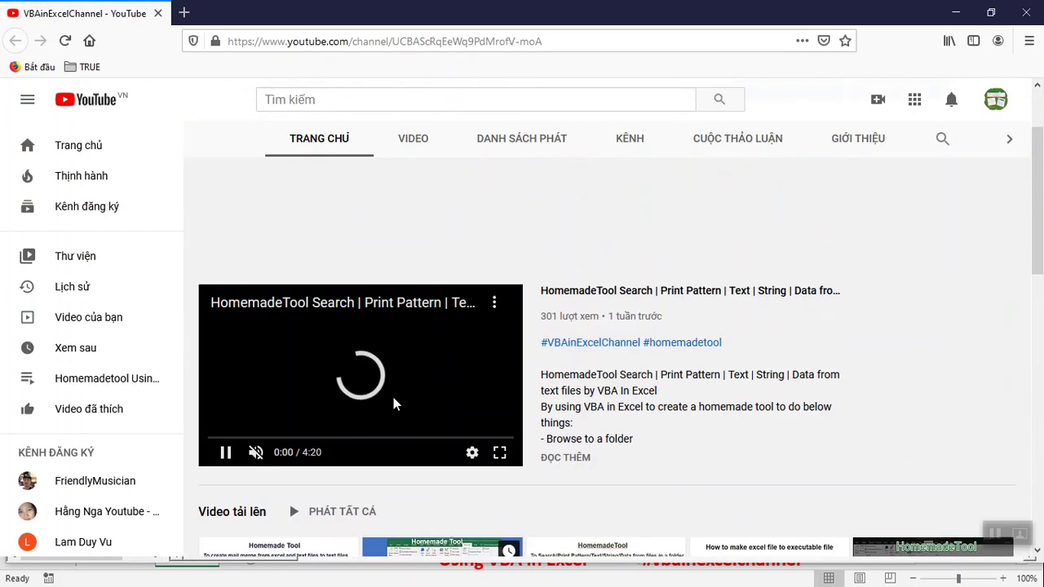
{"action": "scroll", "coordinate": [514, 352], "scroll_direction": "down", "scroll_amount": 3}
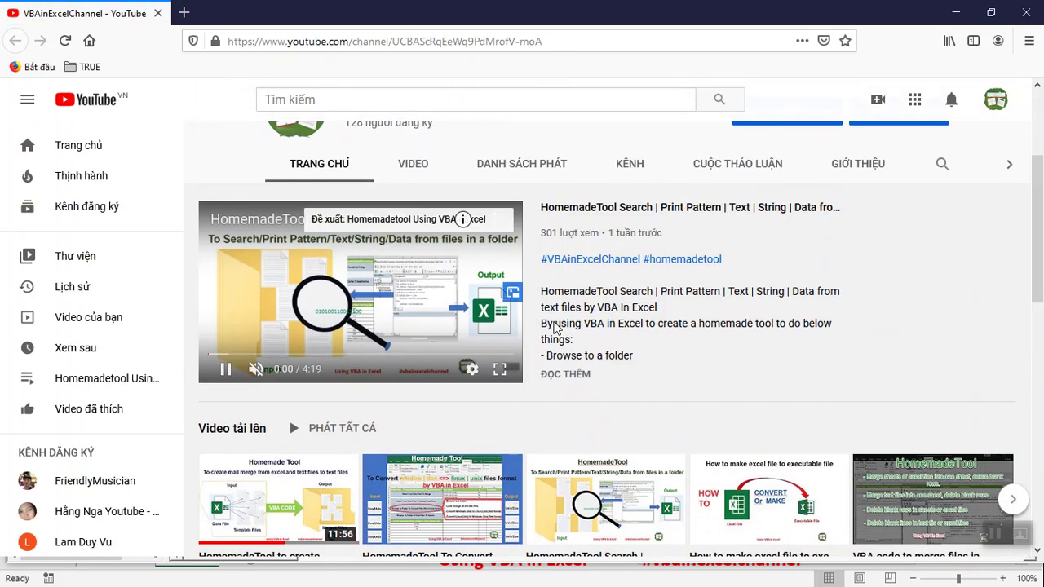
{"action": "scroll", "coordinate": [1040, 241], "scroll_direction": "down", "scroll_amount": 4}
{"action": "left_click", "coordinate": [287, 397]}
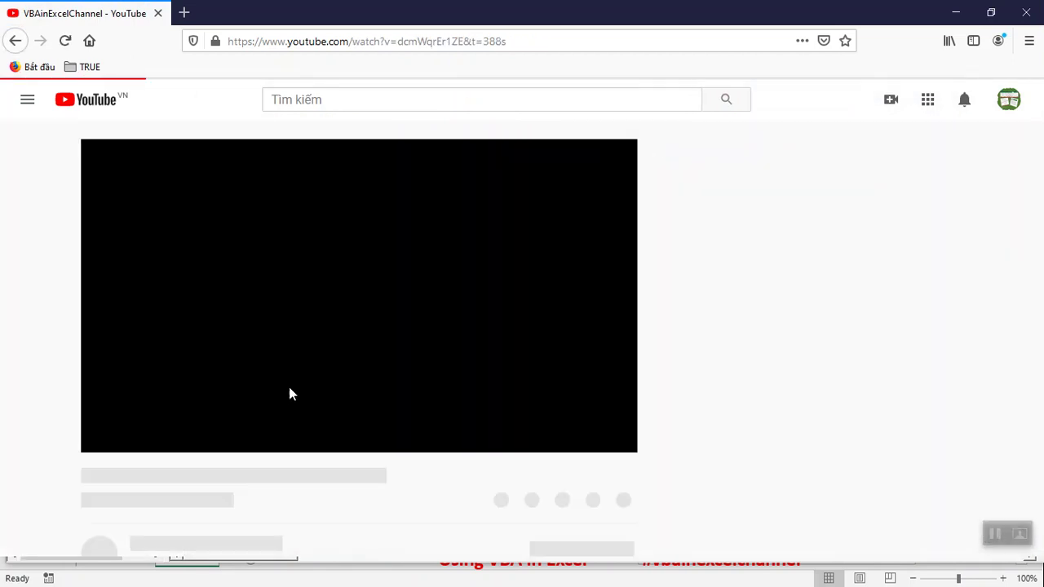
{"action": "scroll", "coordinate": [263, 361], "scroll_direction": "down", "scroll_amount": 1}
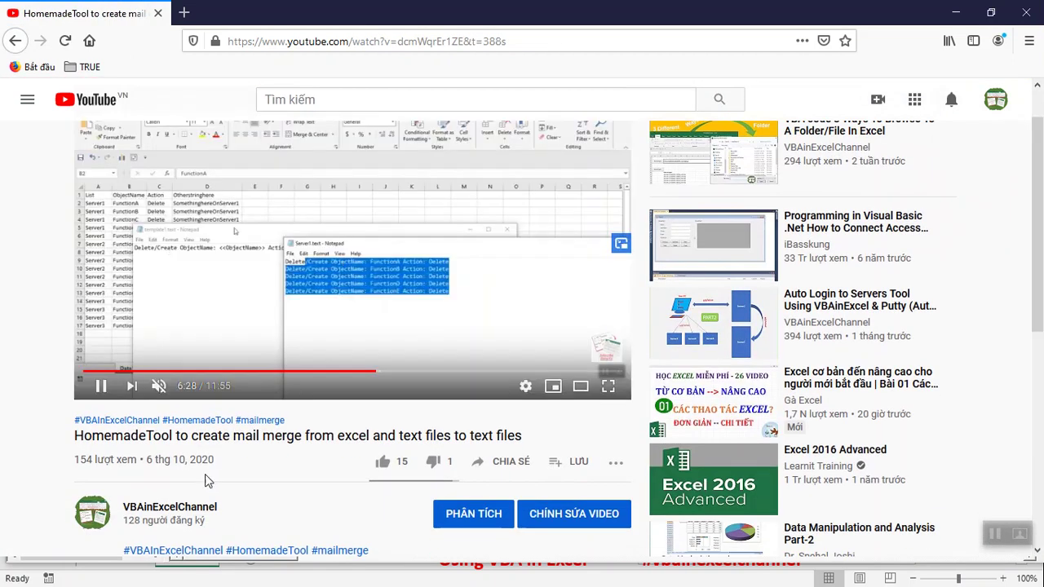
{"action": "scroll", "coordinate": [190, 472], "scroll_direction": "down", "scroll_amount": 3}
{"action": "left_click", "coordinate": [186, 383]}
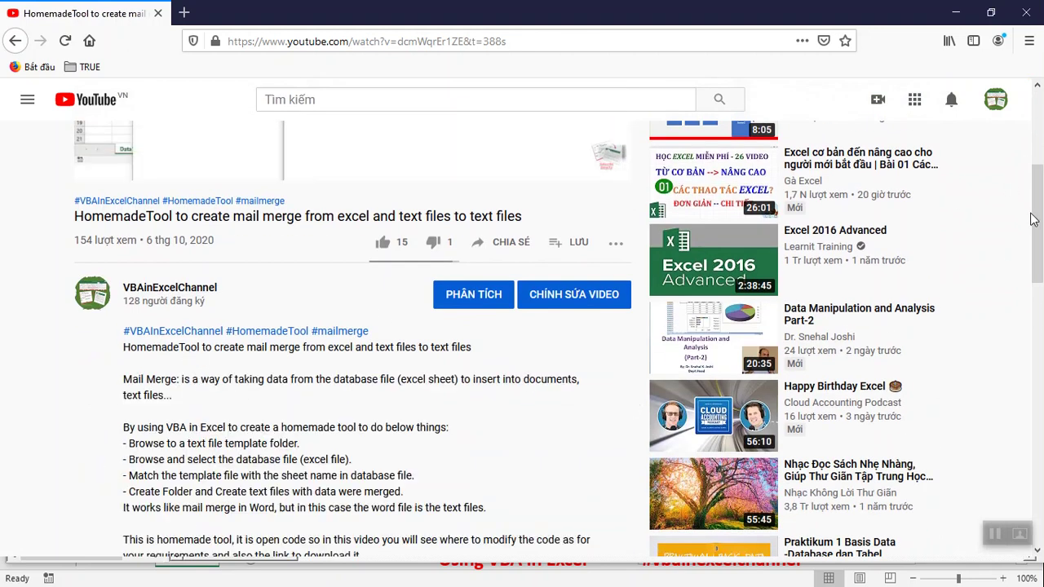
{"action": "scroll", "coordinate": [1032, 218], "scroll_direction": "down", "scroll_amount": 3}
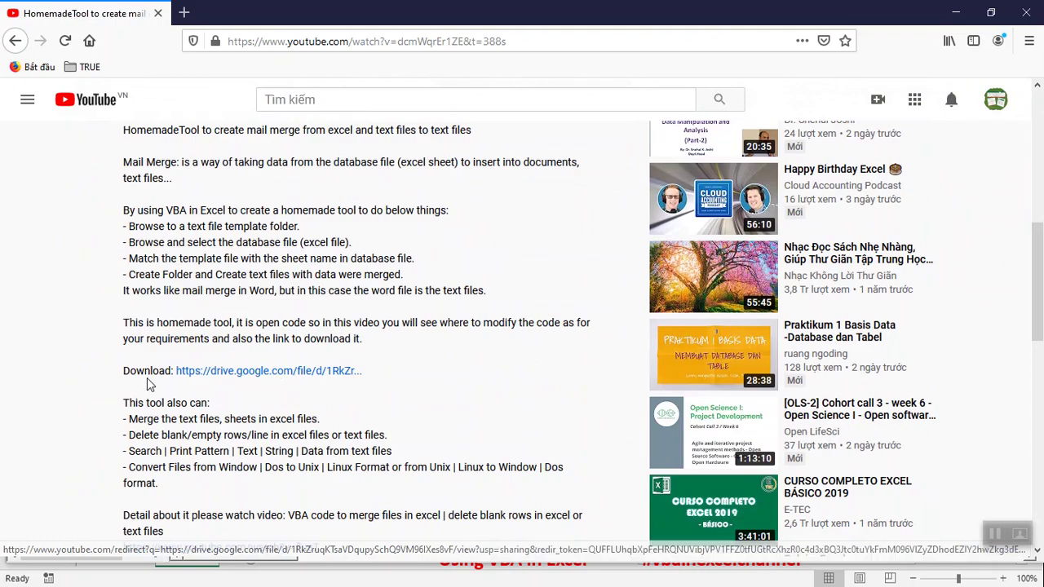
{"action": "left_click", "coordinate": [956, 12]}
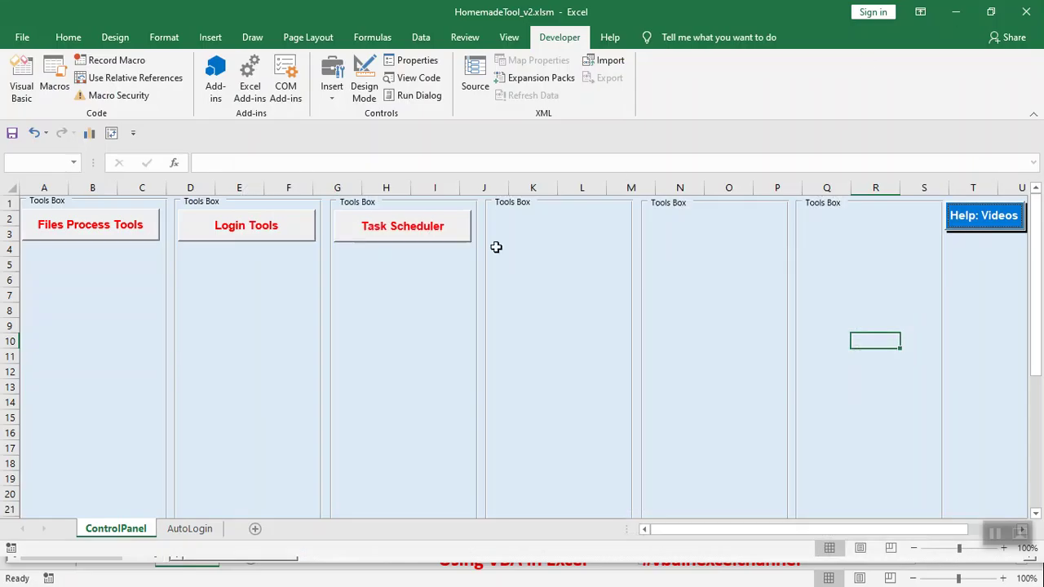
Step: Open the Task Scheduler sheet and close the File Explorer window from the 15:51 run
{"action": "left_click", "coordinate": [438, 227]}
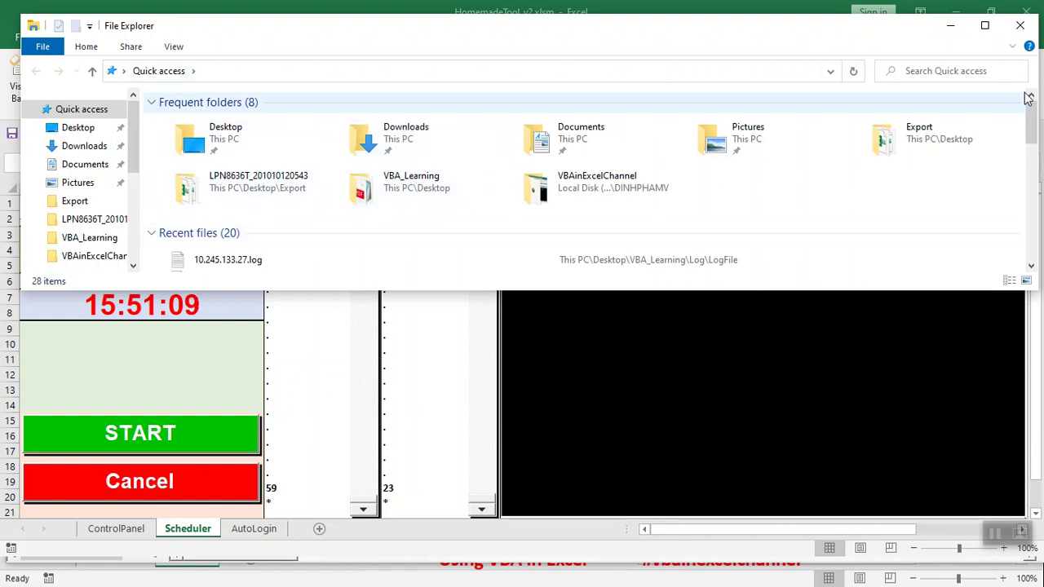
{"action": "scroll", "coordinate": [1031, 137], "scroll_direction": "down", "scroll_amount": 5}
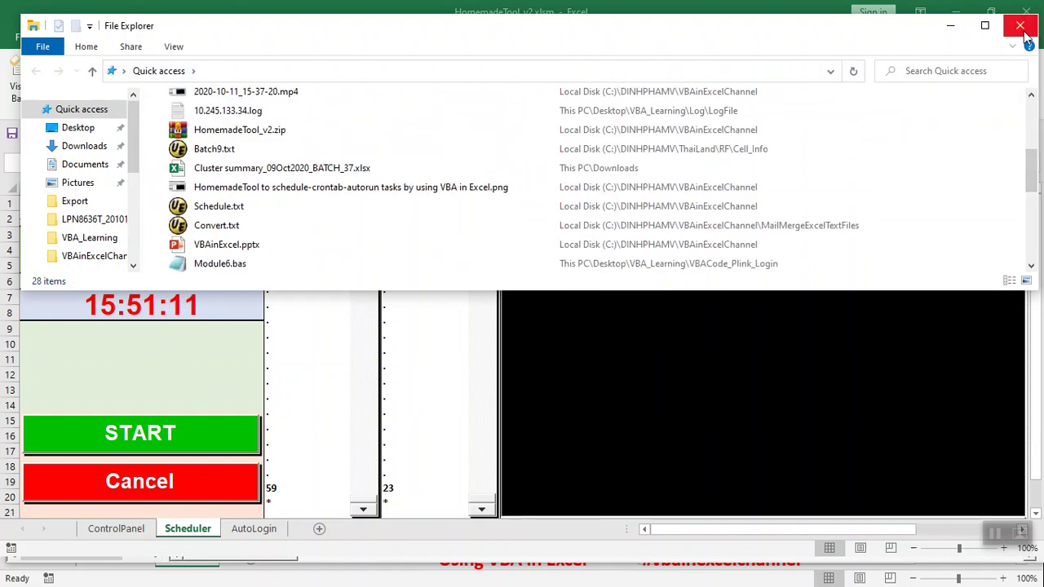
{"action": "left_click", "coordinate": [1019, 26]}
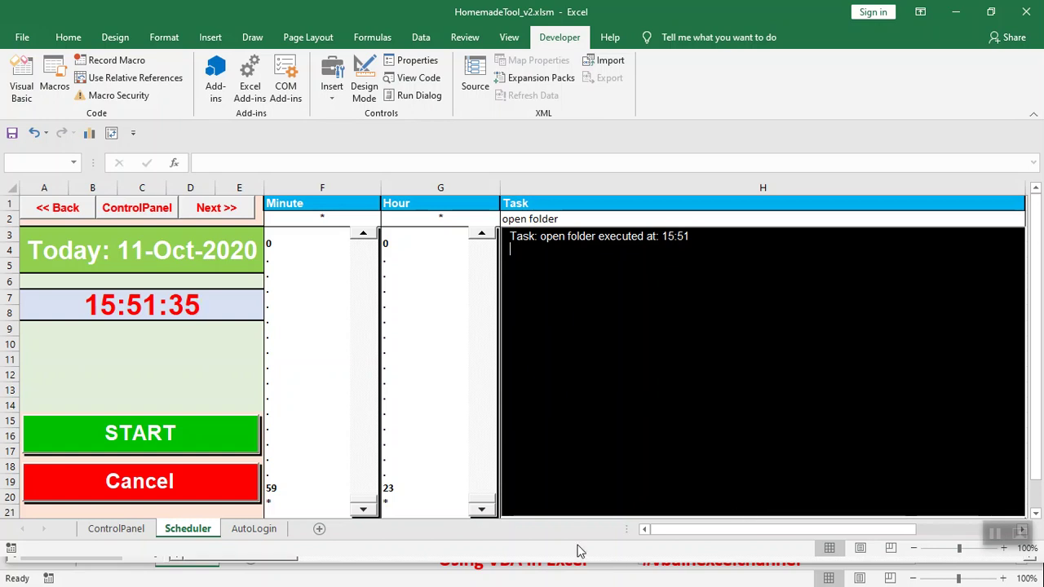
Step: Check the video's download link, close the 15:52 folder window, and stop the scheduler with Cancel
{"action": "key", "text": "alt+Tab"}
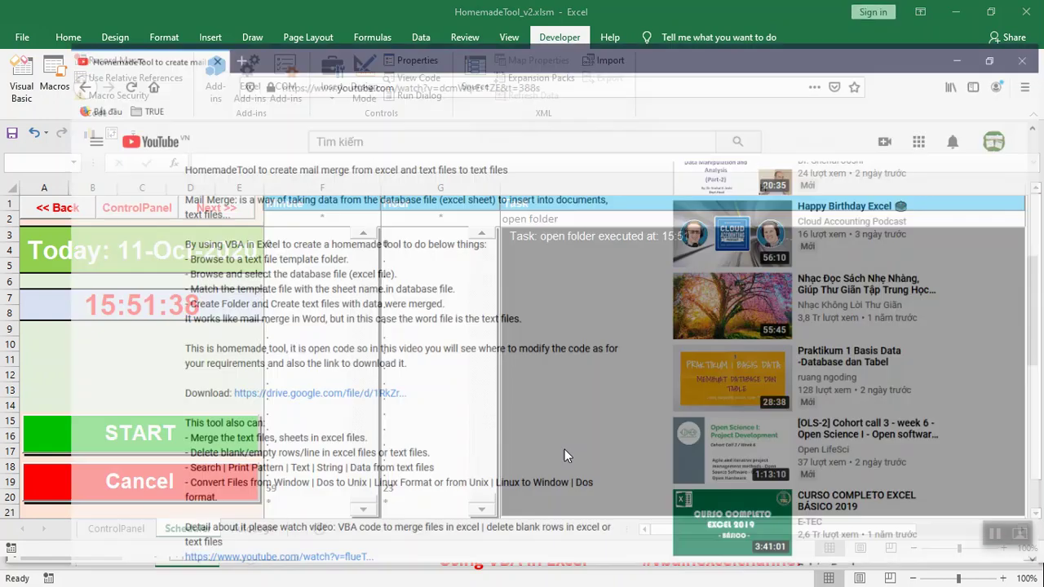
{"action": "left_click_drag", "start_coordinate": [1034, 369], "coordinate": [1038, 303]}
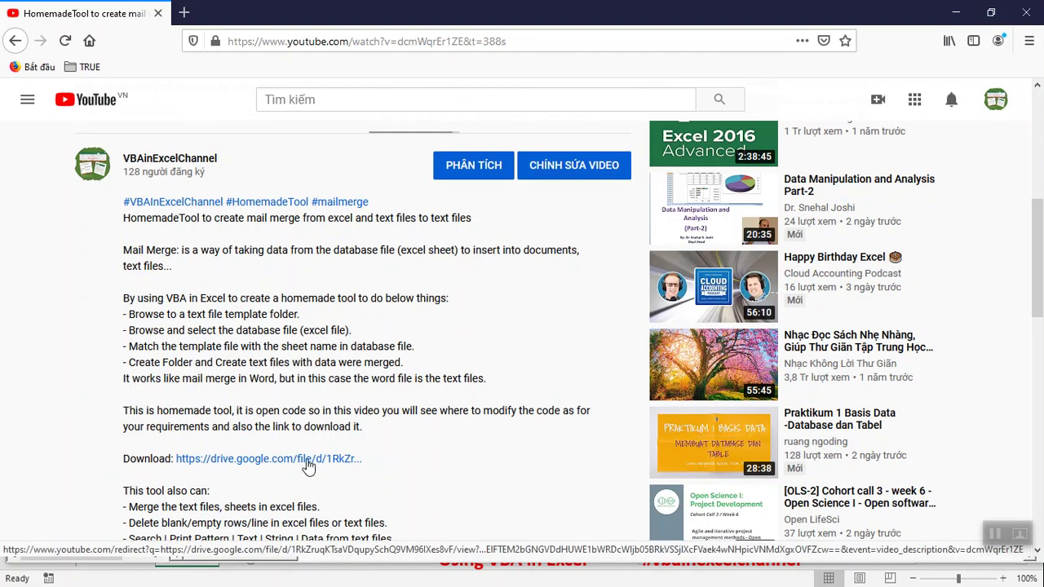
{"action": "left_click", "coordinate": [959, 18]}
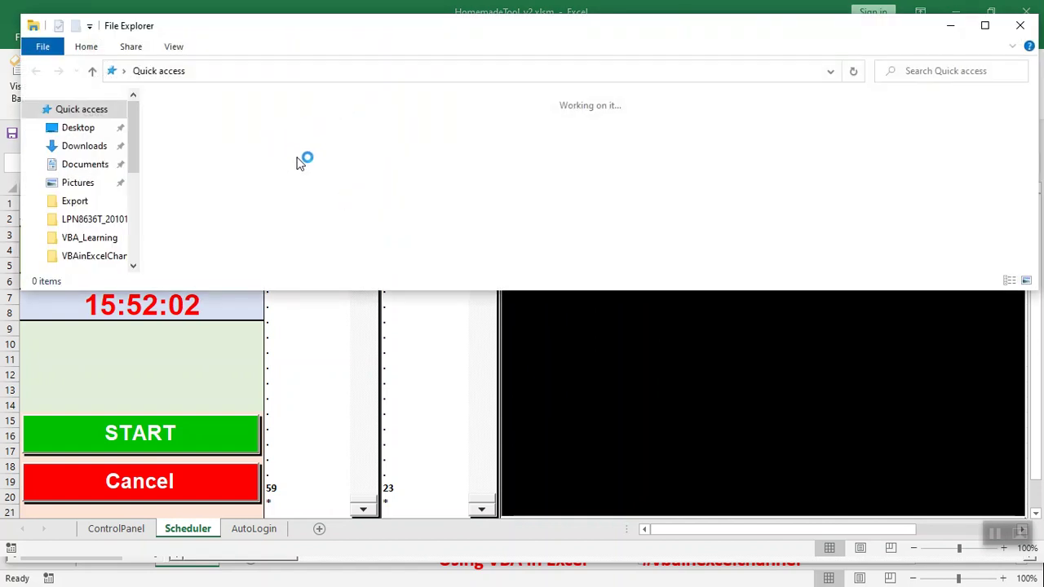
{"action": "left_click", "coordinate": [1019, 25]}
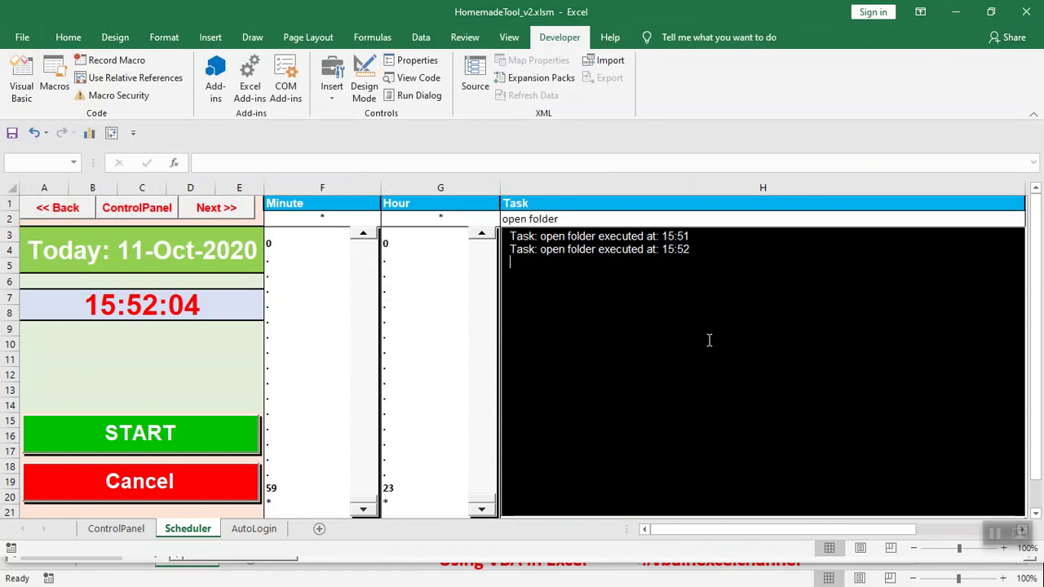
{"action": "left_click", "coordinate": [221, 487]}
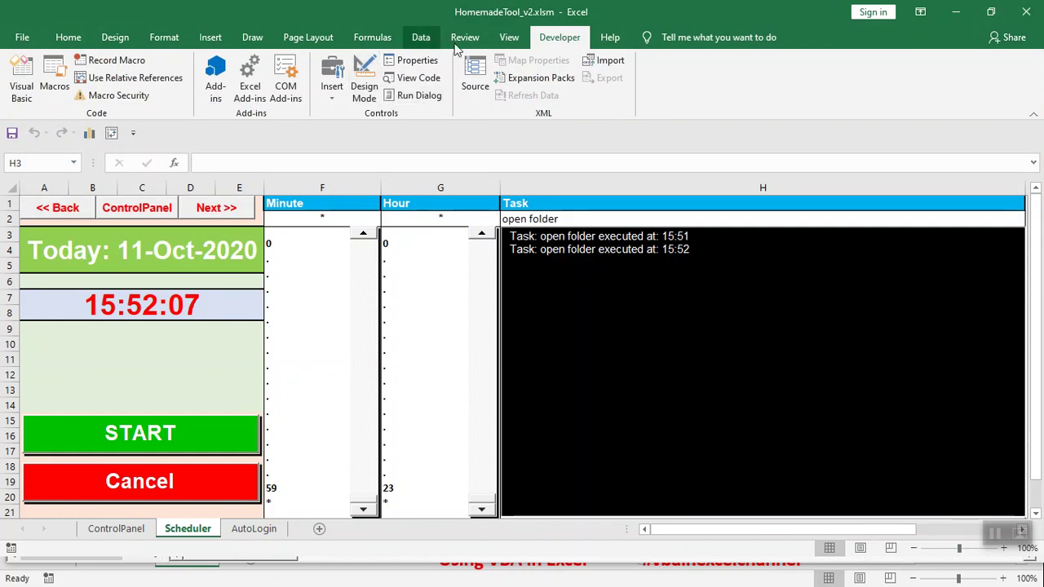
Step: Turn on Design Mode and open the START button's RunTimer_Click code
{"action": "left_click", "coordinate": [364, 88]}
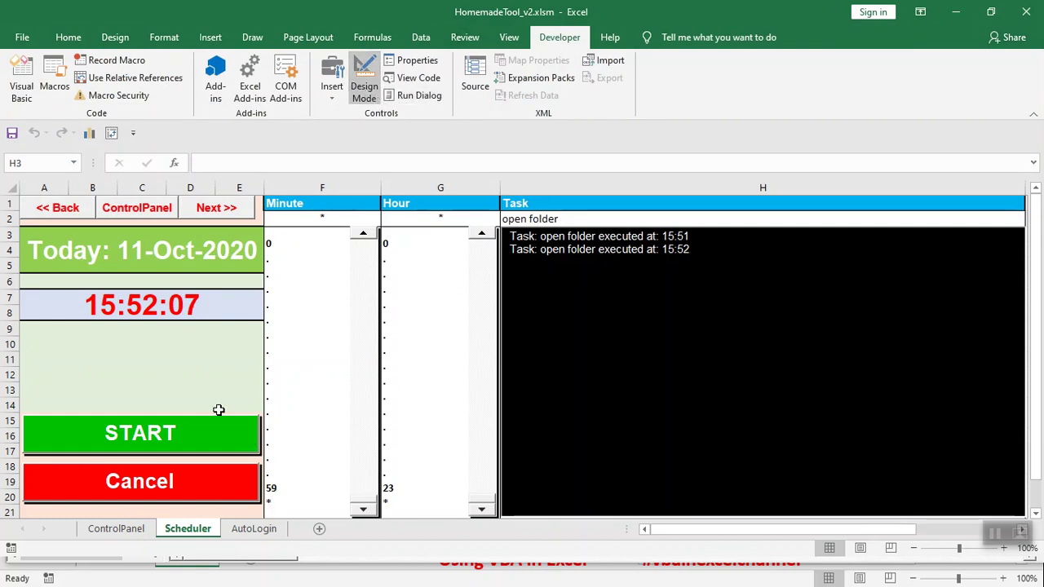
{"action": "double_click", "coordinate": [182, 437]}
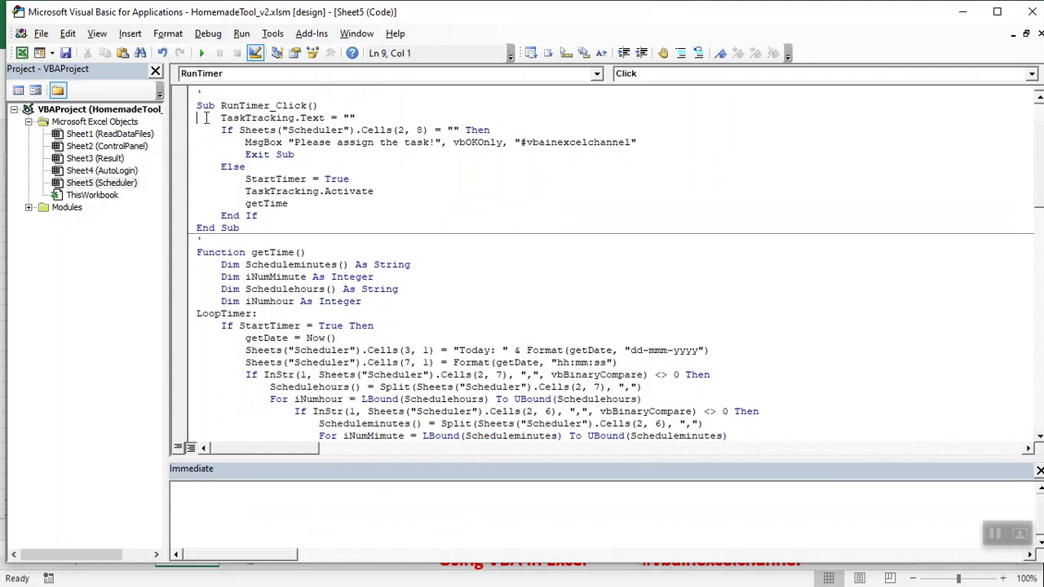
{"action": "left_click_drag", "start_coordinate": [198, 115], "coordinate": [288, 215]}
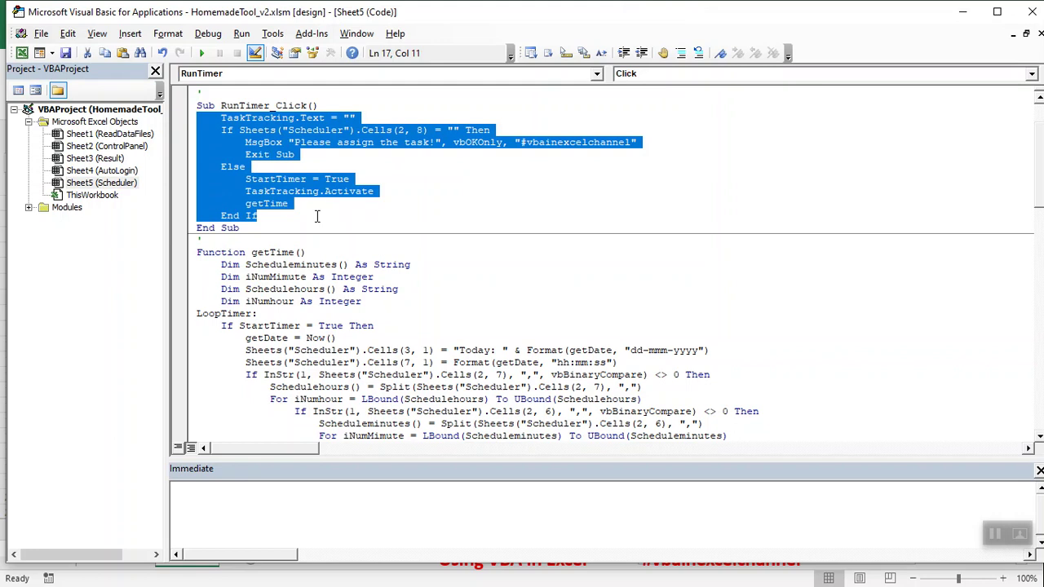
{"action": "left_click", "coordinate": [297, 204]}
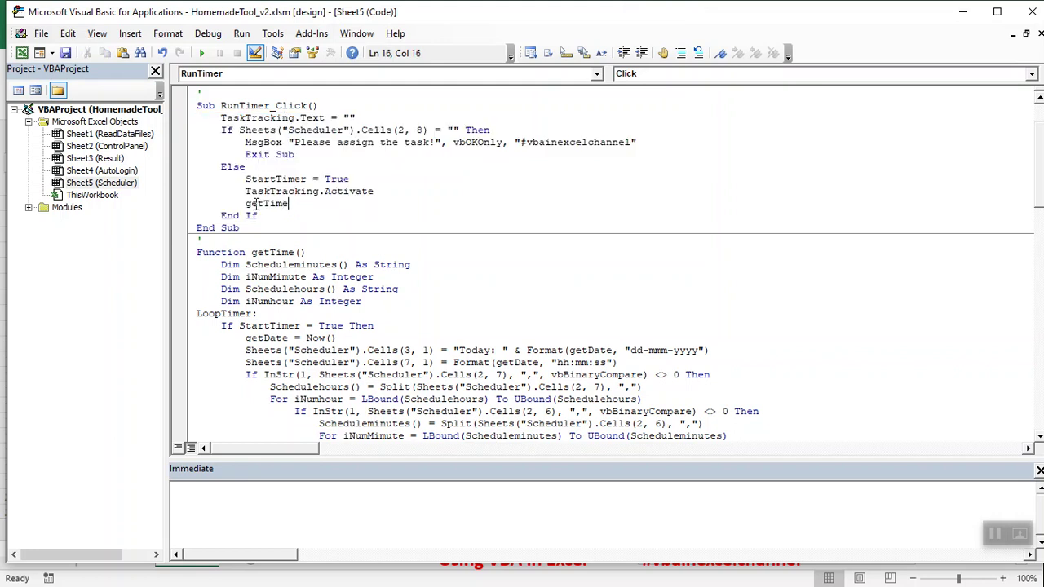
Step: Scroll the Scheduler code past LoopTimer down to the OnTimeChecking function
{"action": "scroll", "coordinate": [365, 239], "scroll_direction": "down", "scroll_amount": 1}
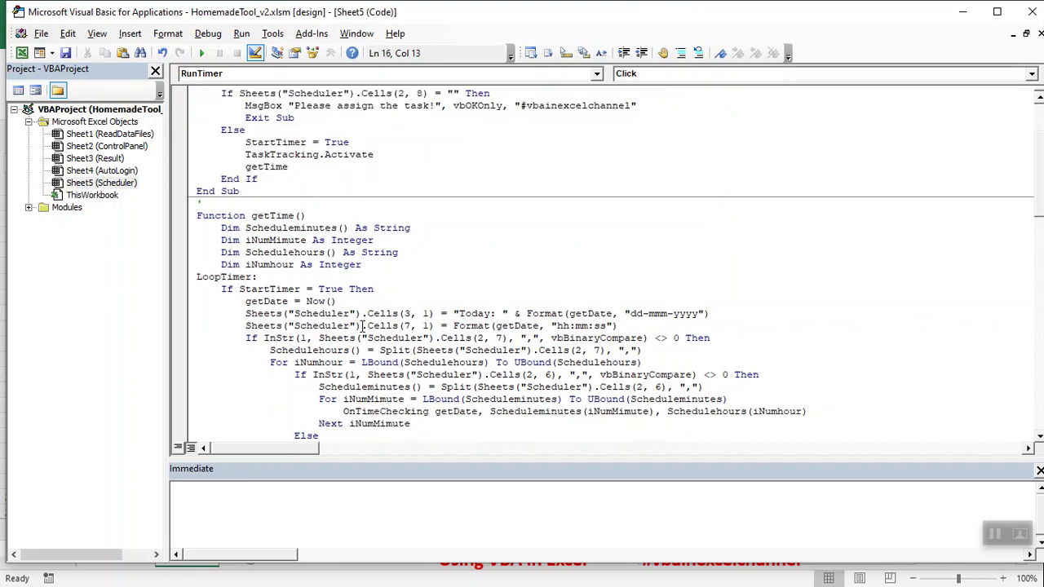
{"action": "scroll", "coordinate": [363, 330], "scroll_direction": "down", "scroll_amount": 2}
{"action": "scroll", "coordinate": [434, 322], "scroll_direction": "down", "scroll_amount": 1}
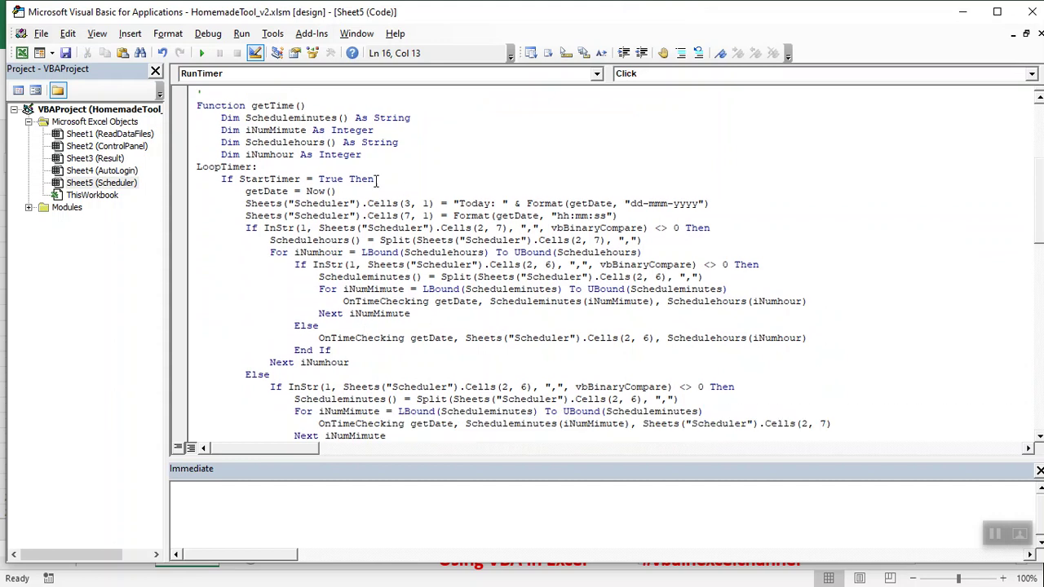
{"action": "key", "text": "alt+Tab"}
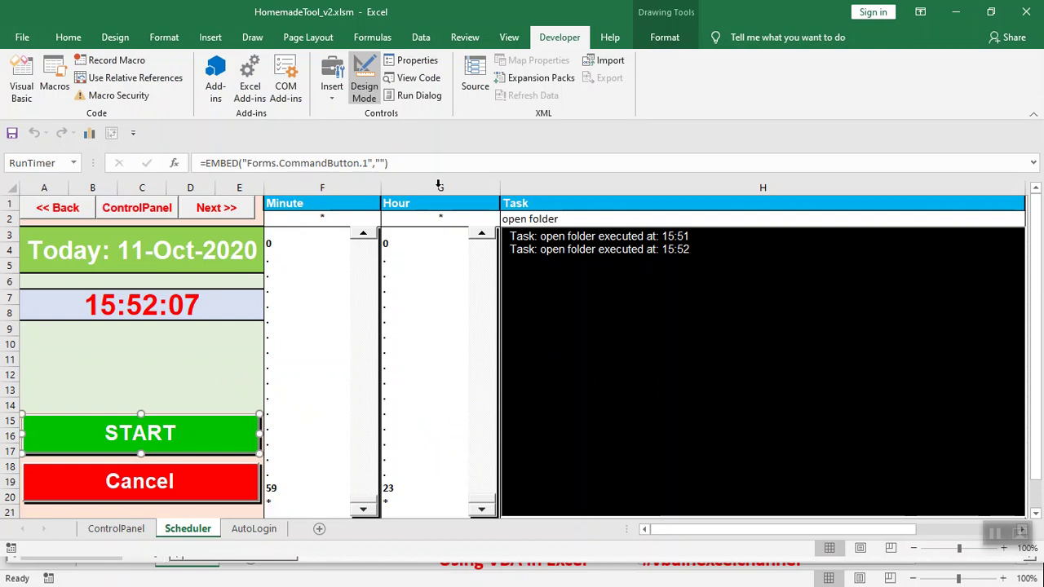
{"action": "key", "text": "alt+Tab"}
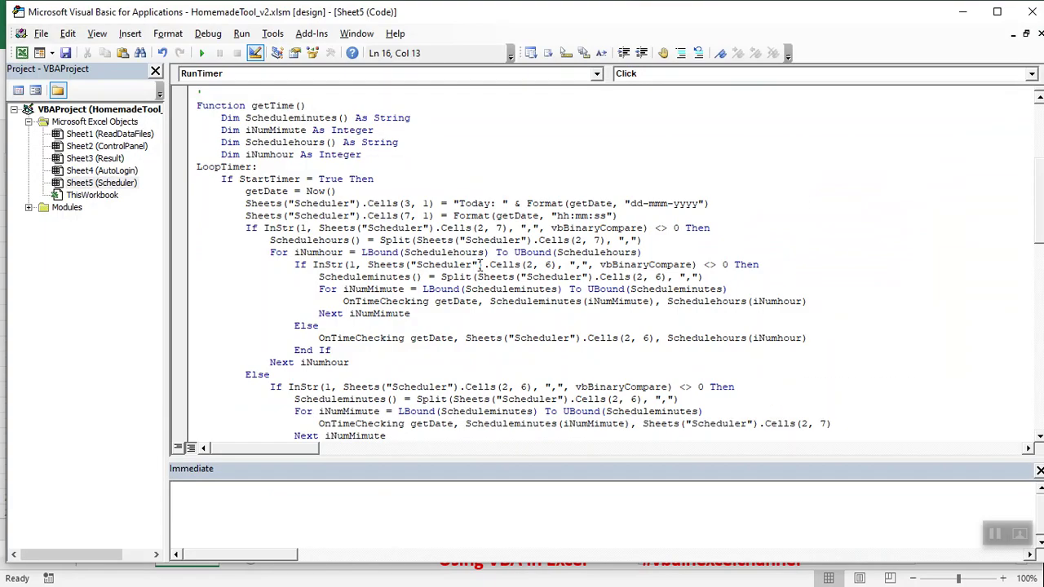
{"action": "scroll", "coordinate": [481, 277], "scroll_direction": "down", "scroll_amount": 1}
{"action": "scroll", "coordinate": [483, 286], "scroll_direction": "down", "scroll_amount": 1}
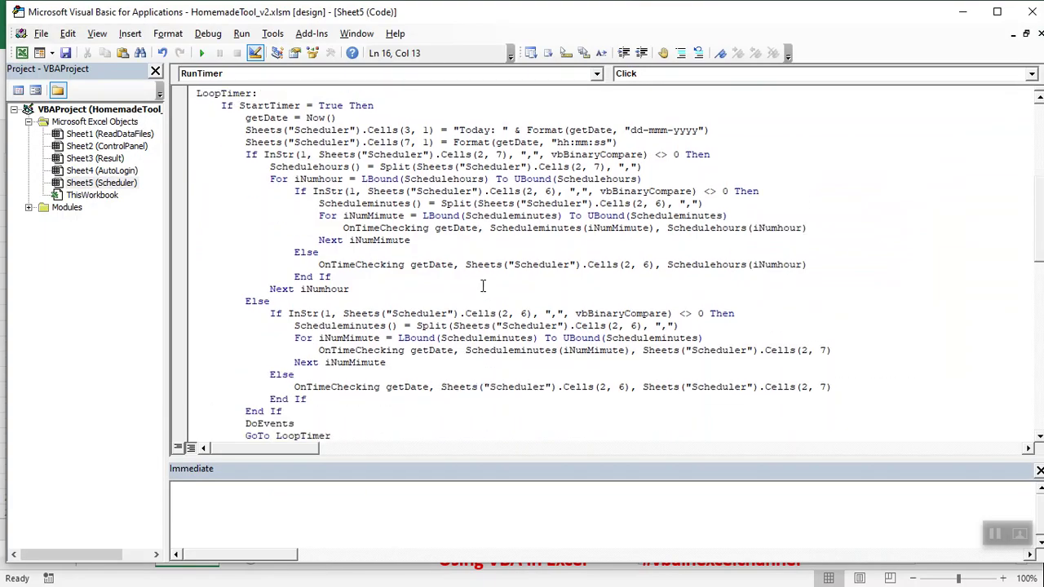
{"action": "scroll", "coordinate": [483, 286], "scroll_direction": "down", "scroll_amount": 1}
{"action": "scroll", "coordinate": [483, 285], "scroll_direction": "down", "scroll_amount": 1}
{"action": "scroll", "coordinate": [483, 286], "scroll_direction": "down", "scroll_amount": 2}
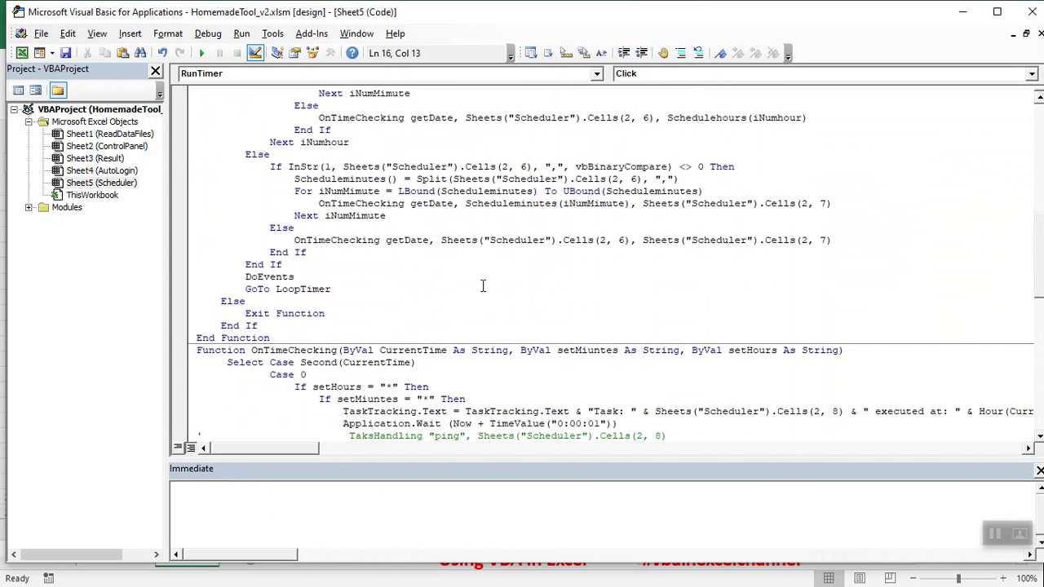
{"action": "scroll", "coordinate": [483, 286], "scroll_direction": "down", "scroll_amount": 3}
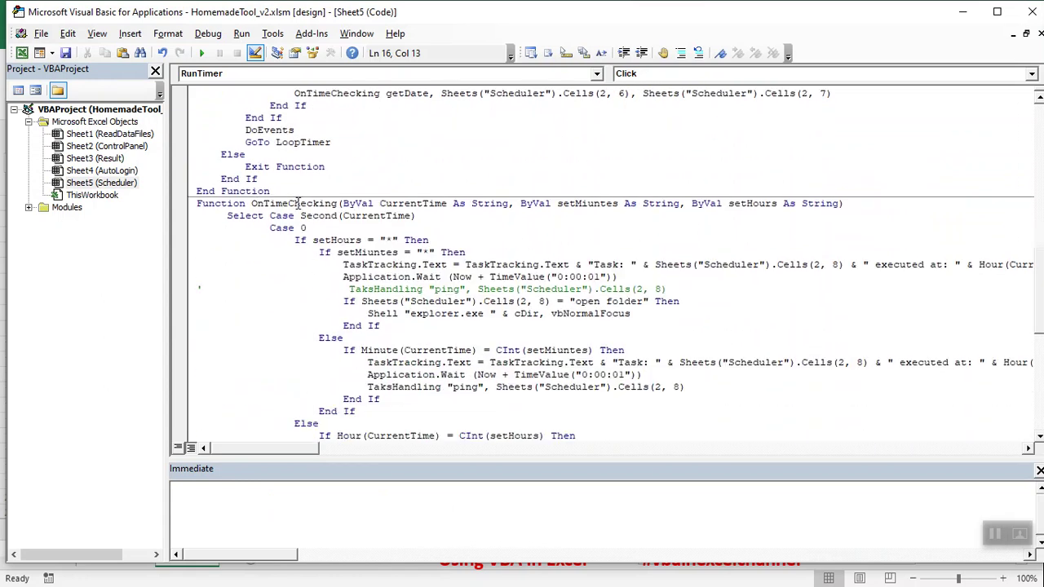
Step: Comment out the open folder If/Shell/End If block in OnTimeChecking
{"action": "left_click", "coordinate": [300, 204]}
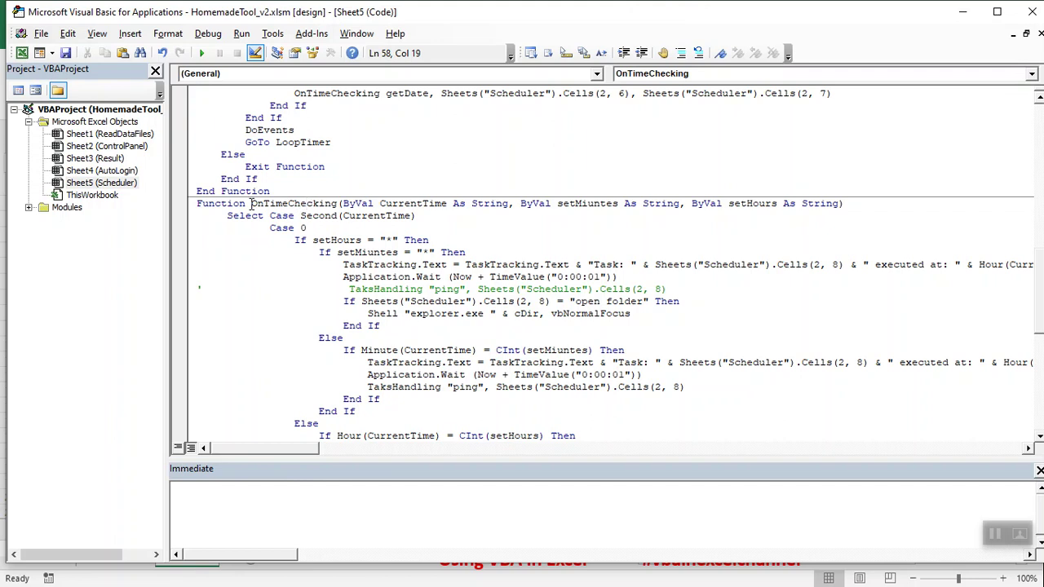
{"action": "key", "text": "alt+F11"}
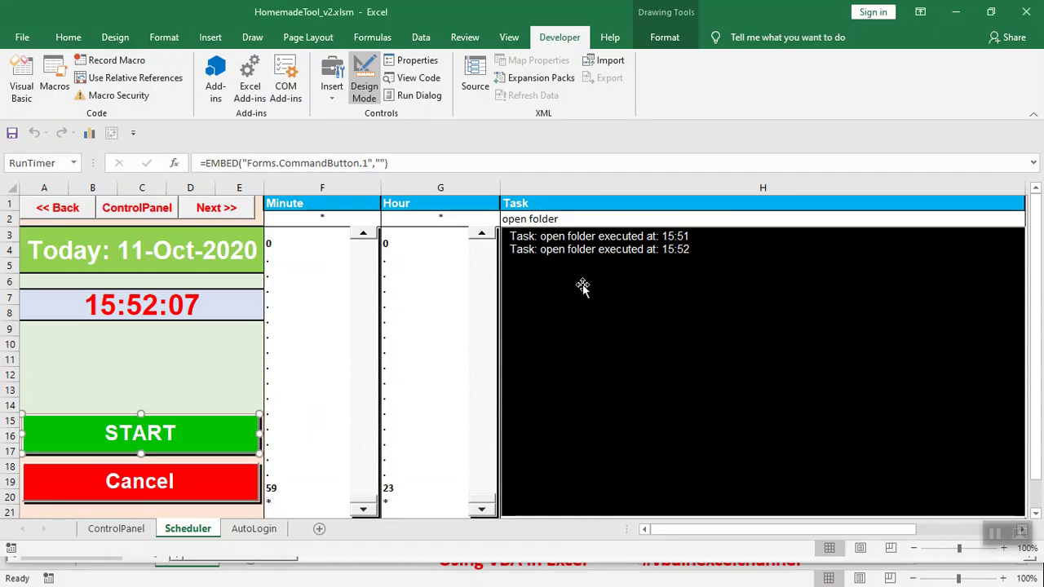
{"action": "key", "text": "alt+F11"}
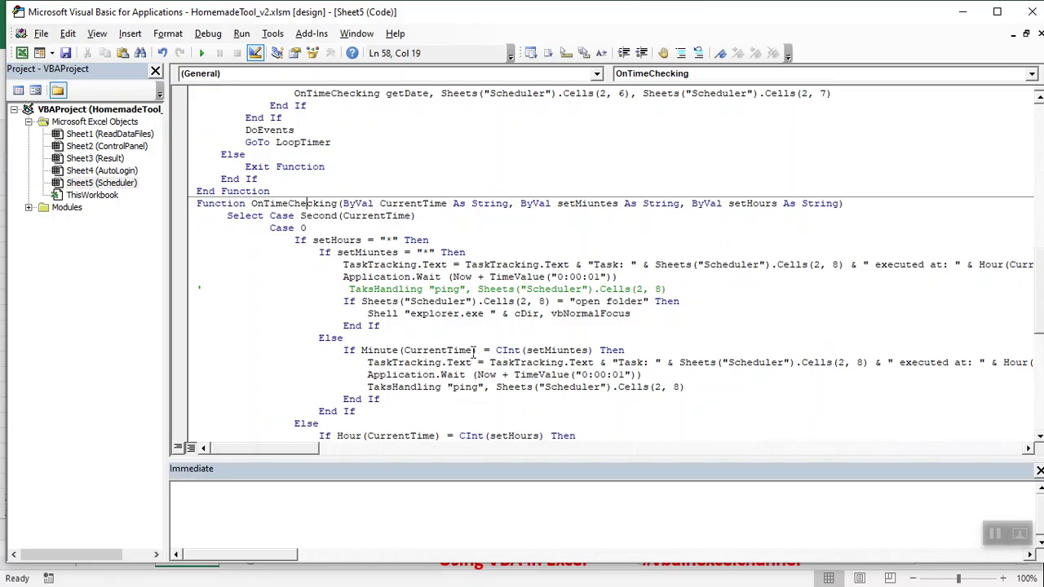
{"action": "left_click", "coordinate": [207, 300]}
{"action": "left_click", "coordinate": [519, 336], "text": "shift"}
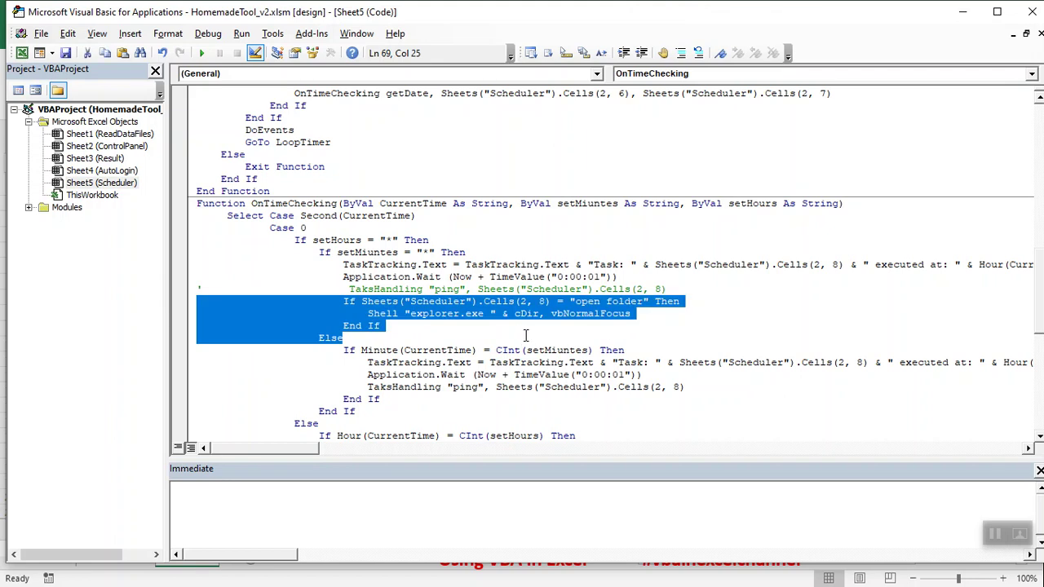
{"action": "left_click", "coordinate": [224, 300]}
{"action": "left_click", "coordinate": [200, 292]}
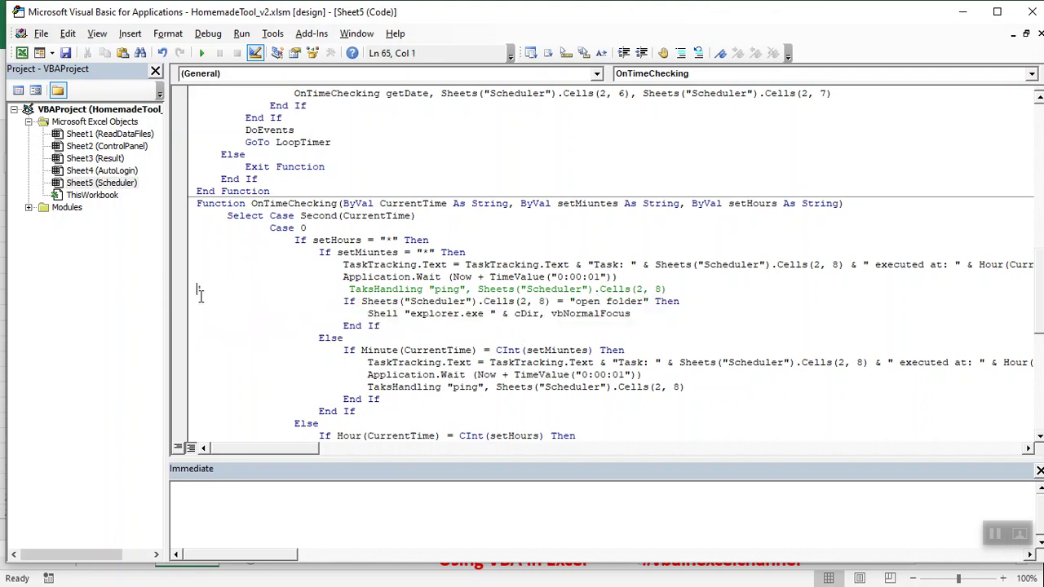
{"action": "left_click", "coordinate": [200, 300]}
{"action": "left_click", "coordinate": [412, 325], "text": "shift"}
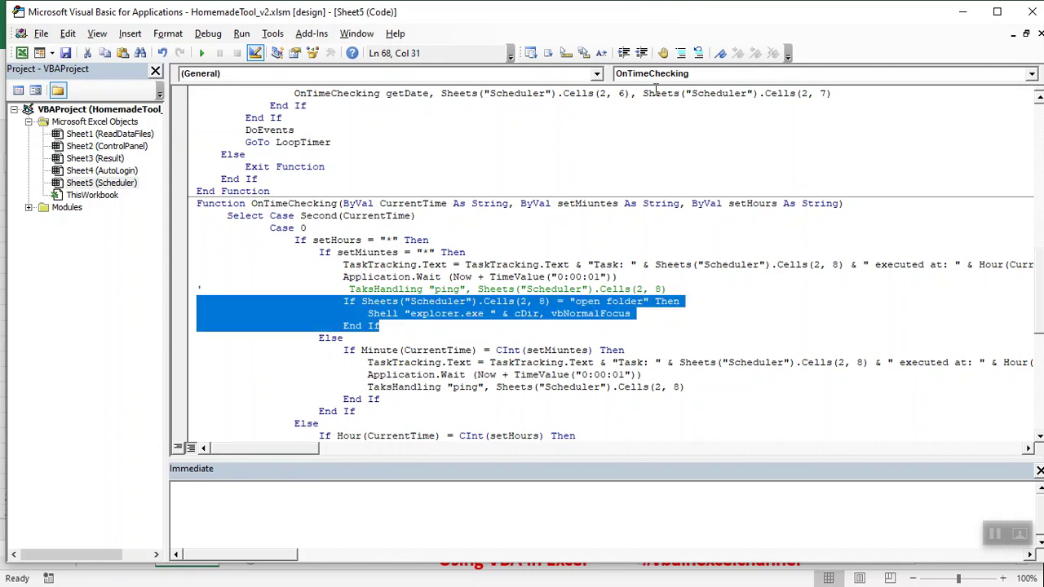
{"action": "left_click", "coordinate": [681, 53]}
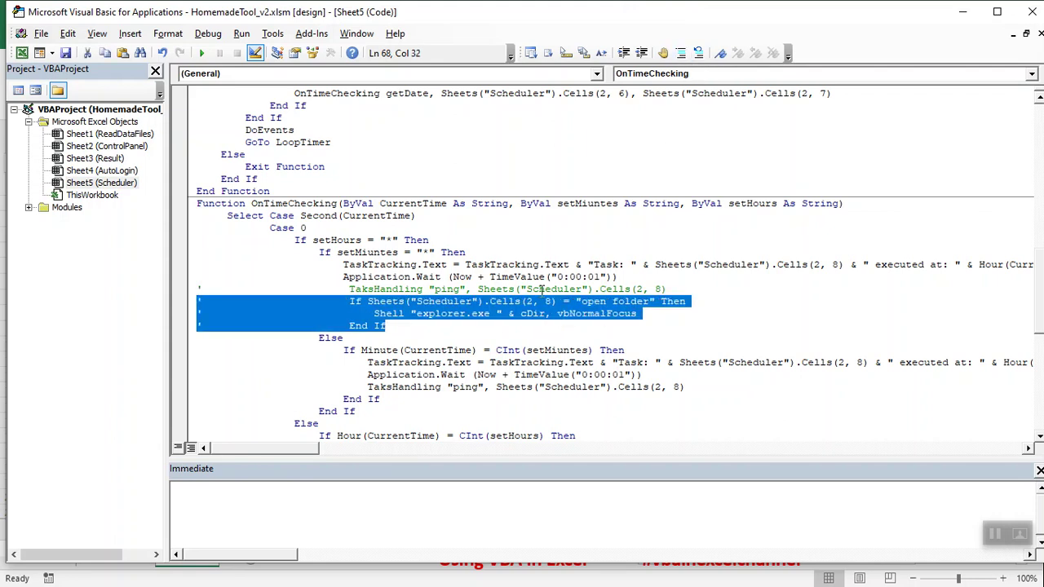
Step: Delete the apostrophe to restore the TaksHandling "ping" call
{"action": "left_click", "coordinate": [221, 288]}
{"action": "key", "text": "Left"}
{"action": "key", "text": "Left"}
{"action": "key", "text": "Left"}
{"action": "key", "text": "Delete"}
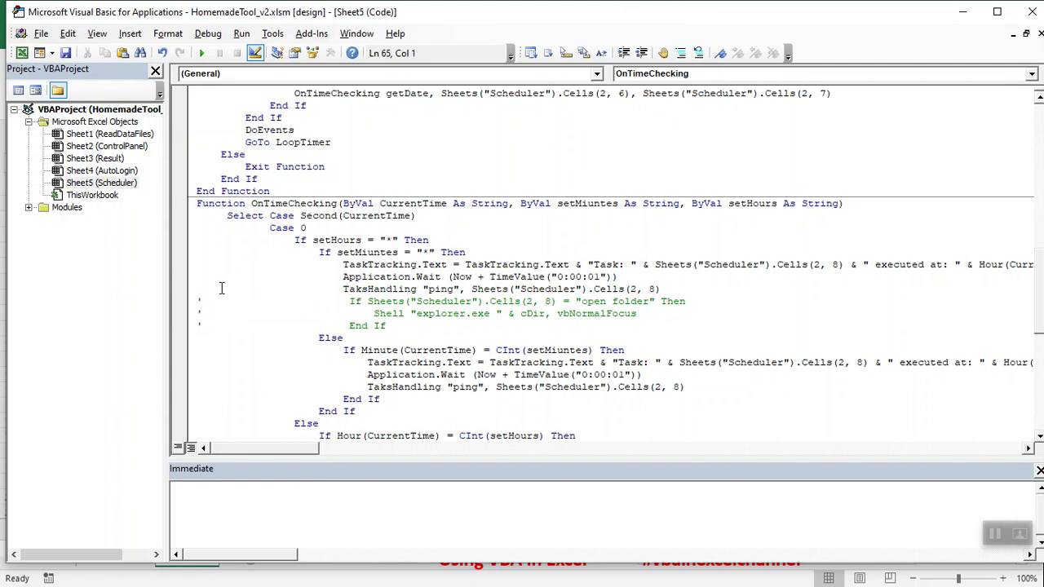
Step: Open Module2 and find the TaksHandling function's Case "ping" block
{"action": "double_click", "coordinate": [388, 290]}
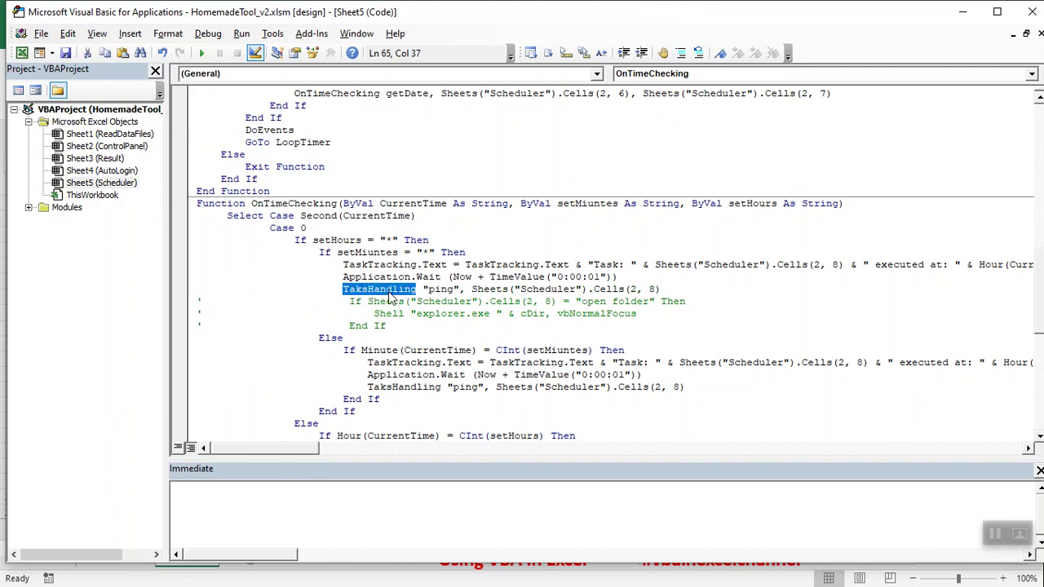
{"action": "left_click", "coordinate": [30, 208]}
{"action": "double_click", "coordinate": [82, 233]}
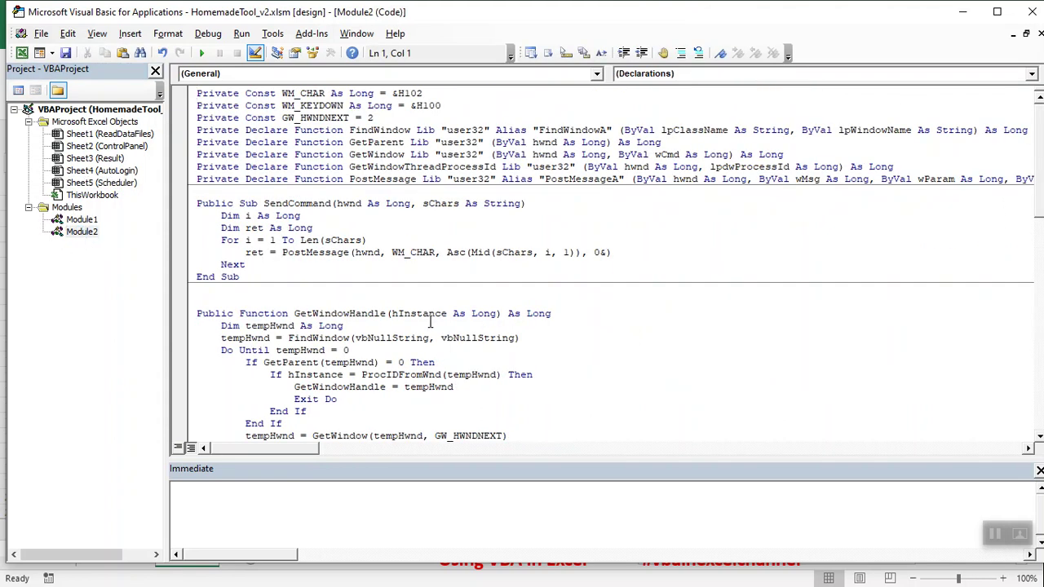
{"action": "scroll", "coordinate": [431, 322], "scroll_direction": "down", "scroll_amount": 10}
{"action": "scroll", "coordinate": [430, 323], "scroll_direction": "down", "scroll_amount": 9}
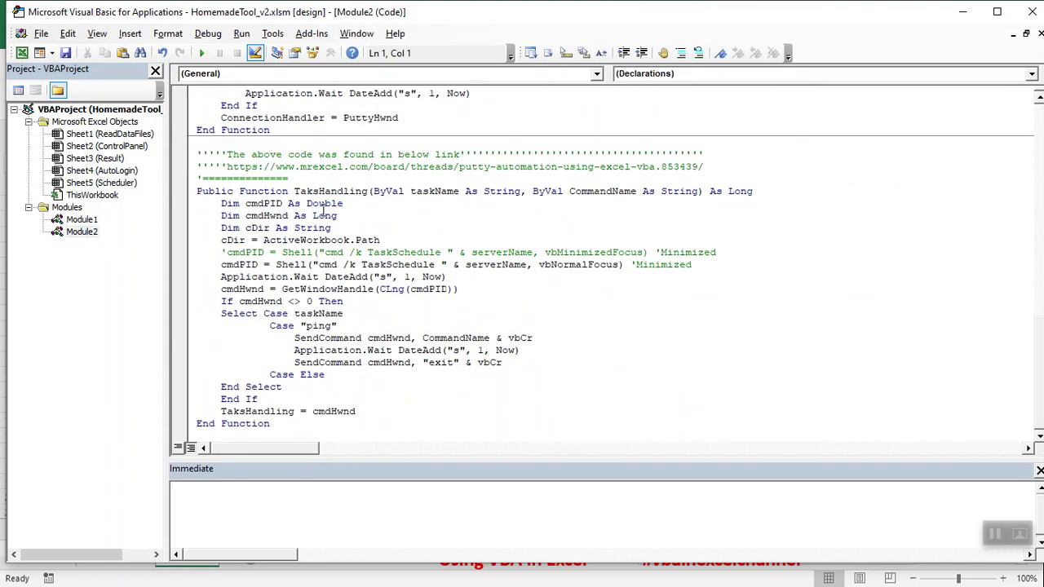
{"action": "double_click", "coordinate": [344, 194]}
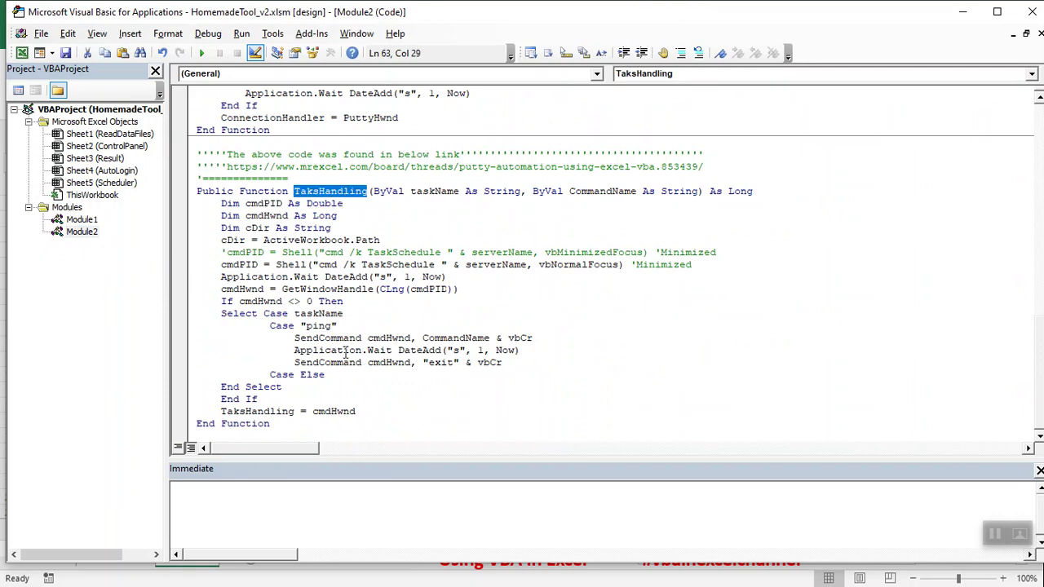
{"action": "left_click_drag", "start_coordinate": [270, 326], "coordinate": [355, 373]}
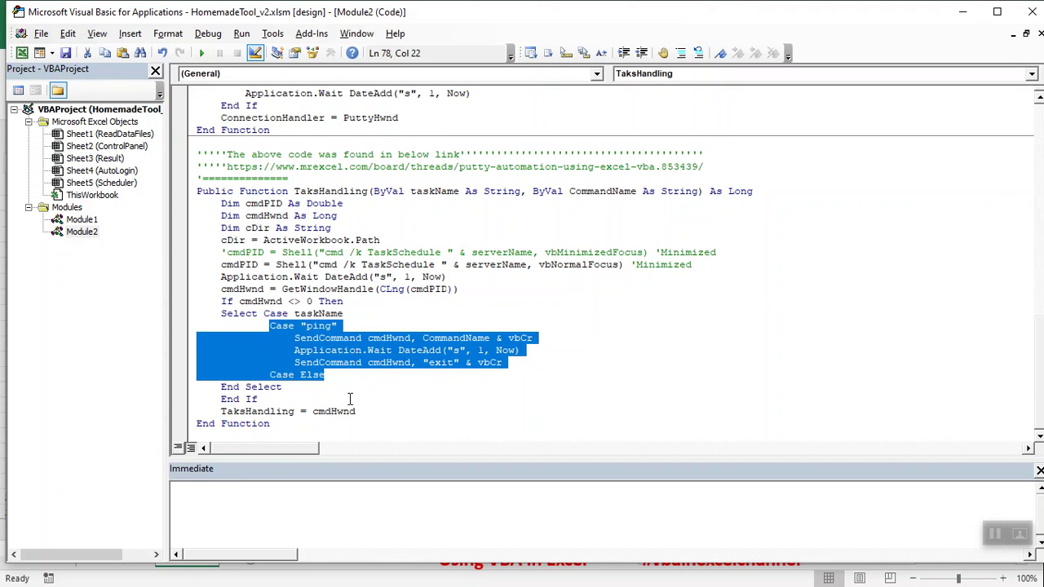
Step: Insert a blank line after the ping case's last SendCommand, before Case Else
{"action": "left_click", "coordinate": [529, 372]}
{"action": "key", "text": "Up"}
{"action": "key", "text": "End"}
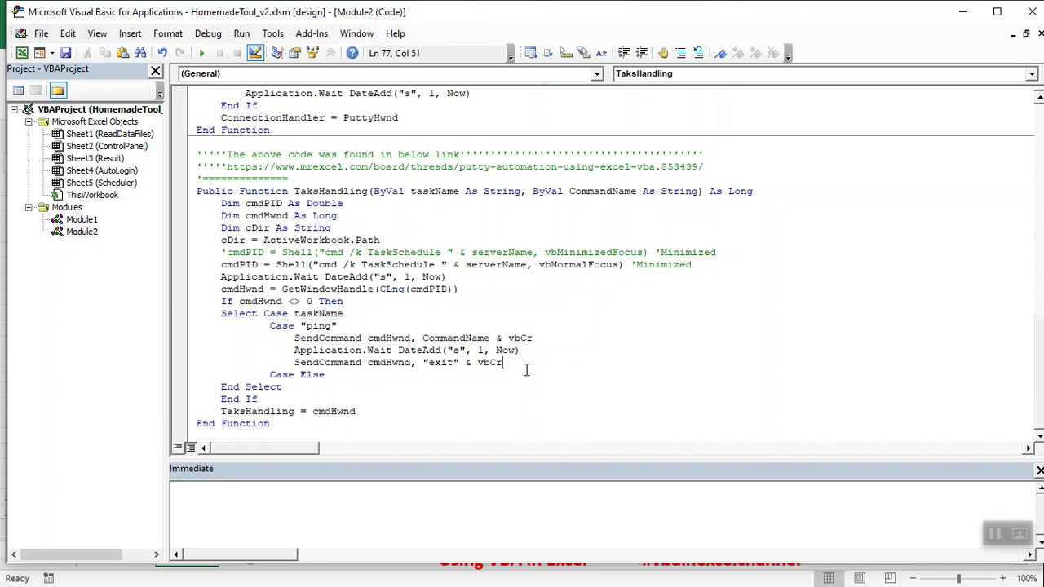
{"action": "key", "text": "Return"}
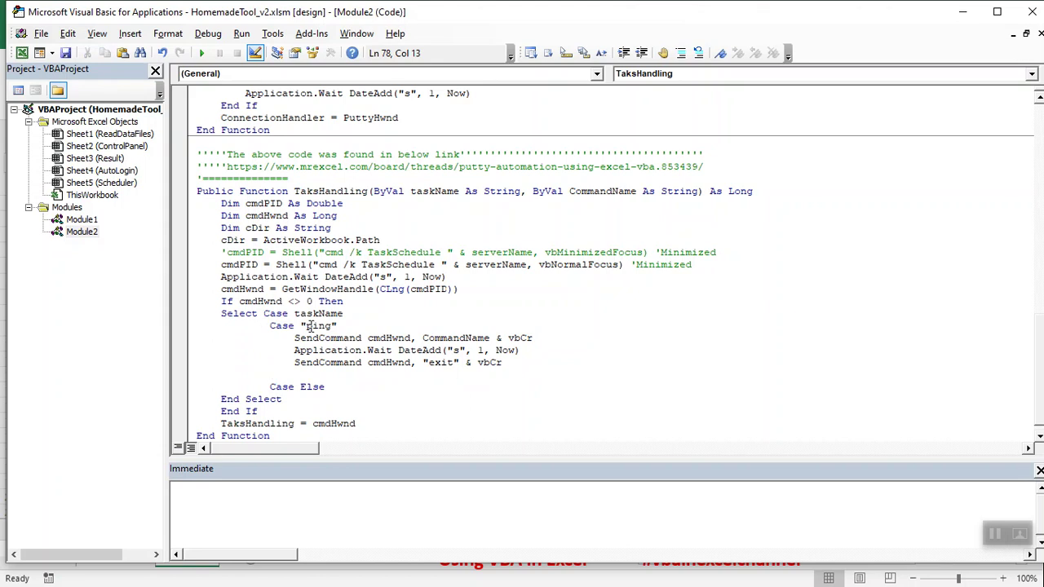
{"action": "left_click_drag", "start_coordinate": [300, 325], "coordinate": [342, 325]}
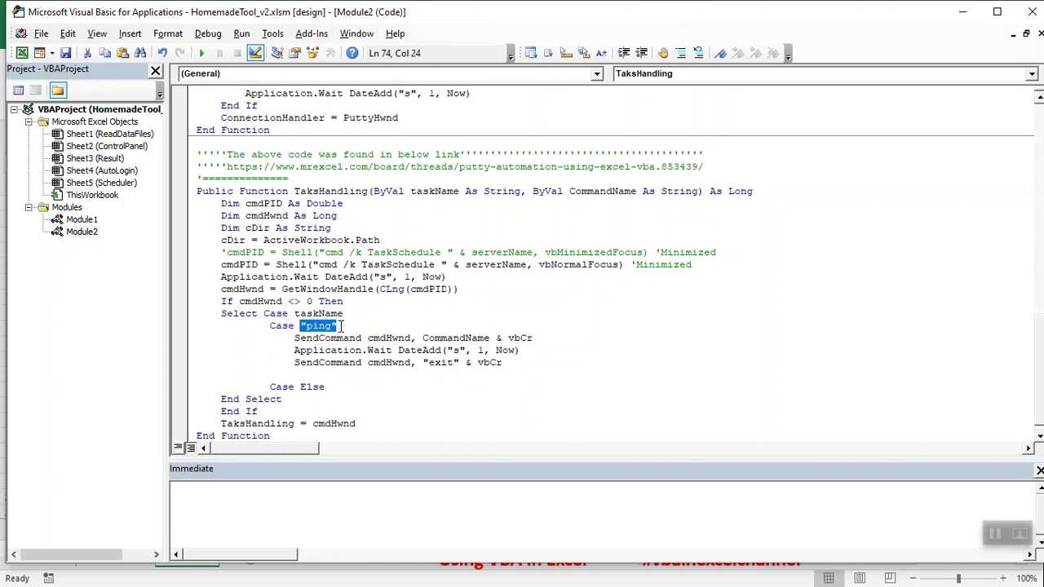
{"action": "left_click", "coordinate": [284, 377]}
Step: Insert a Case "abc" branch above Case Else in TaksHandling with a 'your code here comment line
{"action": "key", "text": "alt+Tab"}
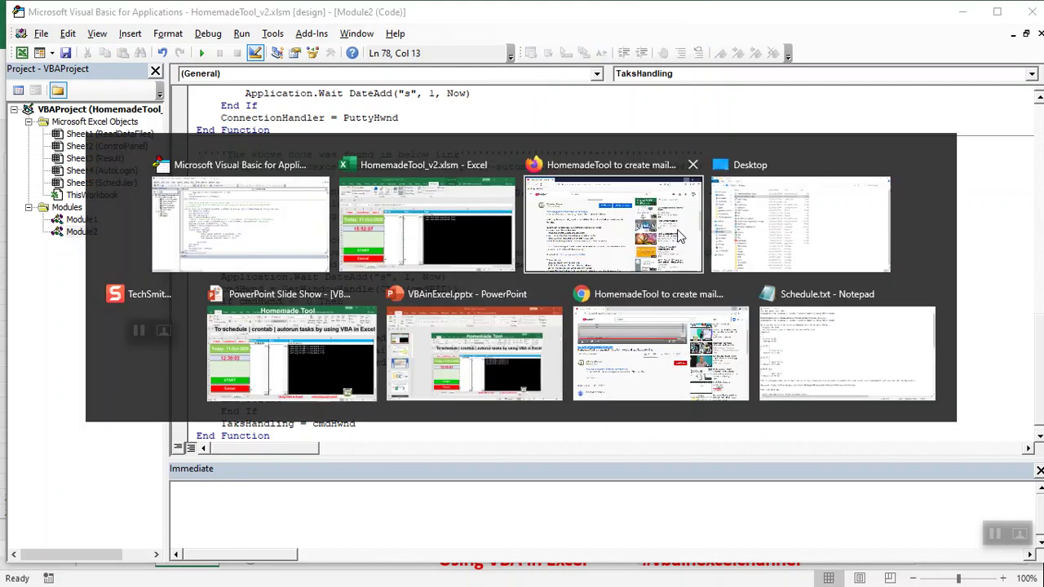
{"action": "left_click", "coordinate": [558, 220]}
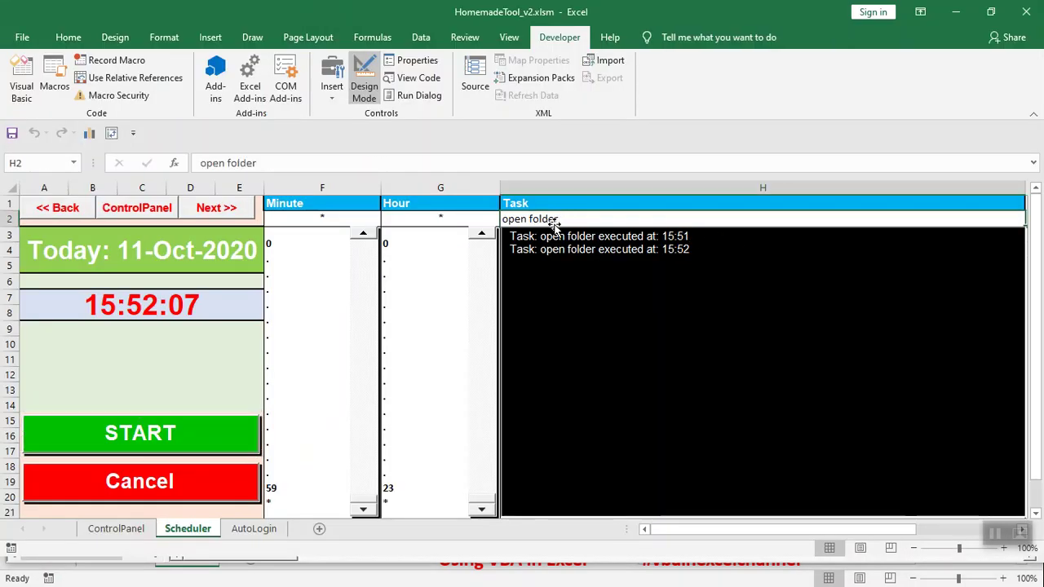
{"action": "key", "text": "alt+Tab"}
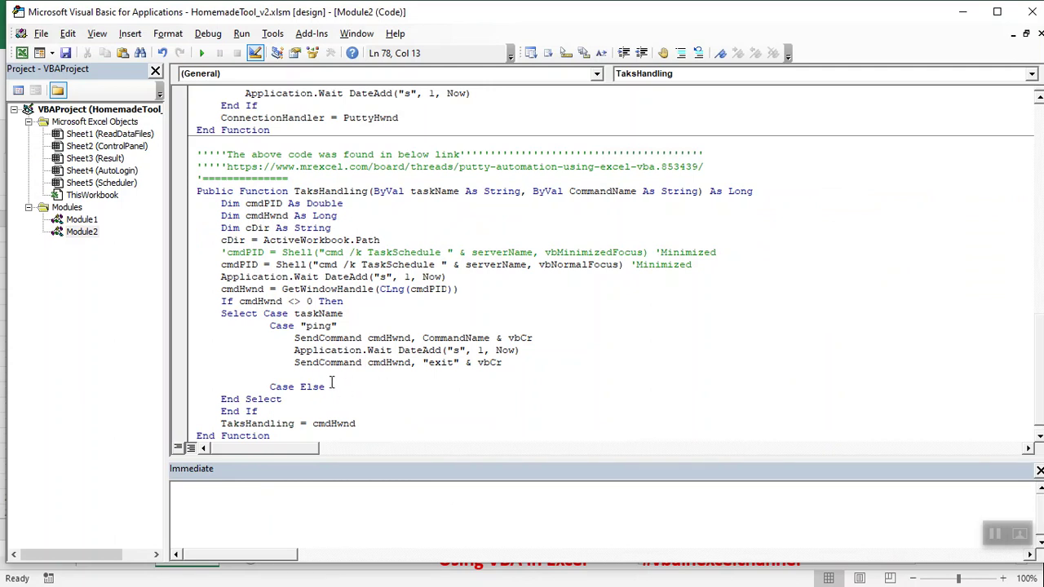
{"action": "type", "text": "case \""}
{"action": "type", "text": "abx"}
{"action": "key", "text": "BackSpace"}
{"action": "type", "text": "c"}
{"action": "key", "text": "Return"}
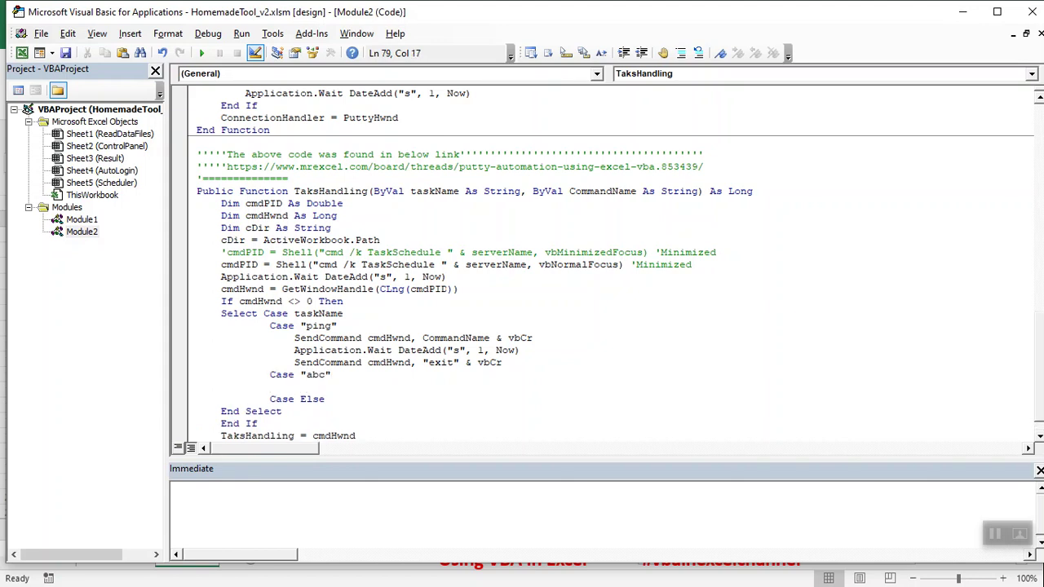
{"action": "type", "text": "'yo"}
{"action": "key", "text": "BackSpace"}
{"action": "type", "text": "our code here"}
Step: Reopen the Scheduler sheet's code and place the cursor in the TaksHandling ping call
{"action": "double_click", "coordinate": [101, 183]}
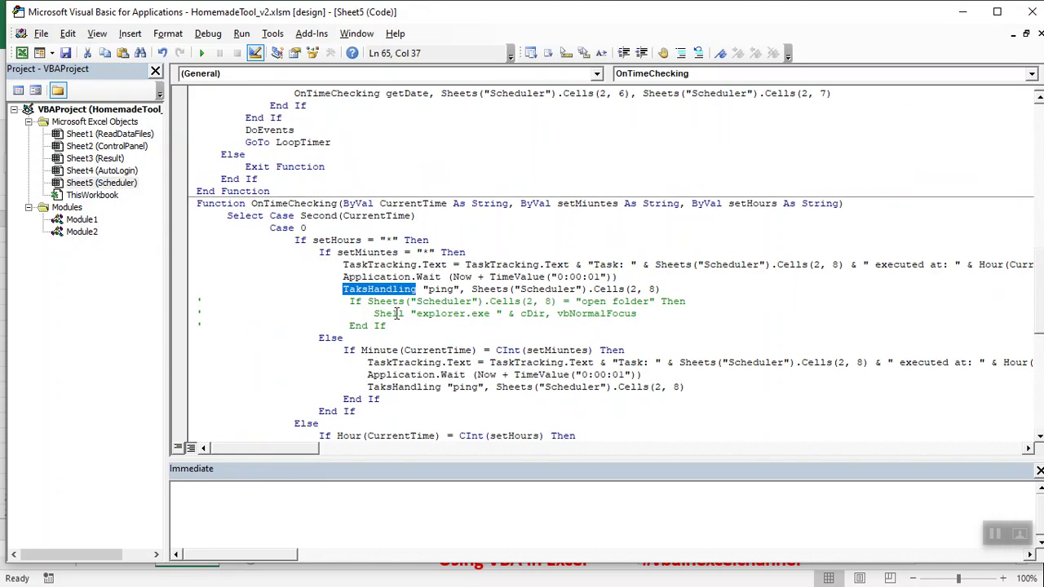
{"action": "left_click", "coordinate": [430, 289]}
{"action": "left_click", "coordinate": [439, 289]}
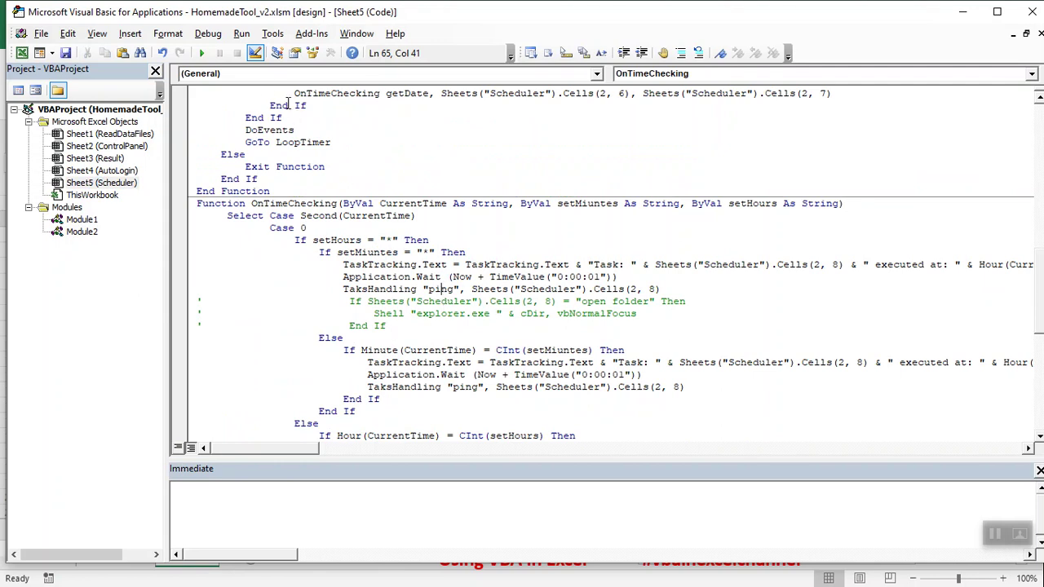
Step: Minimize the VBA editor, turn off Design Mode, and cancel the Scheduler to reach ControlPanel
{"action": "left_click", "coordinate": [962, 11]}
{"action": "left_click", "coordinate": [364, 81]}
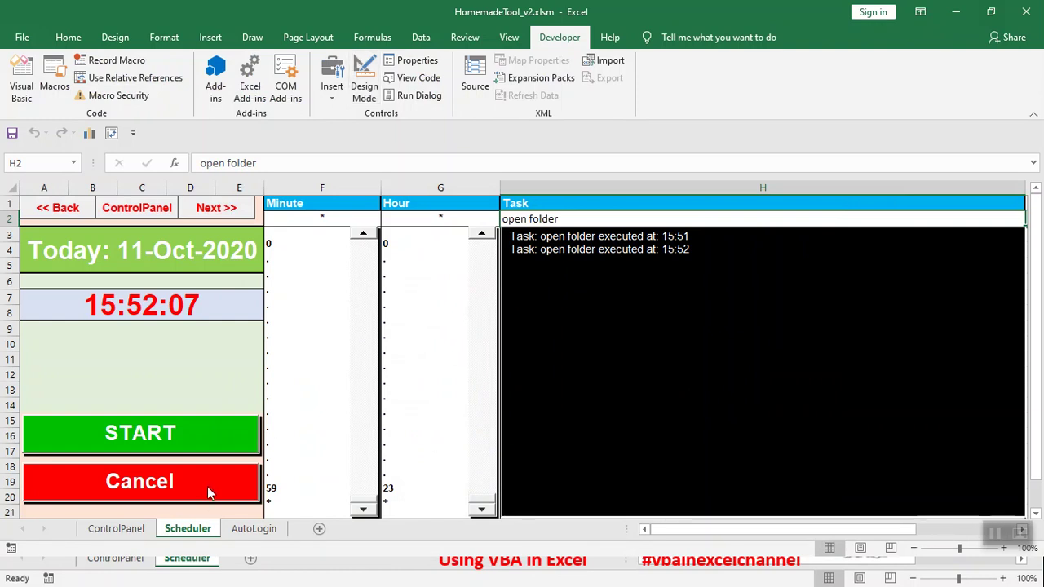
{"action": "left_click", "coordinate": [152, 209]}
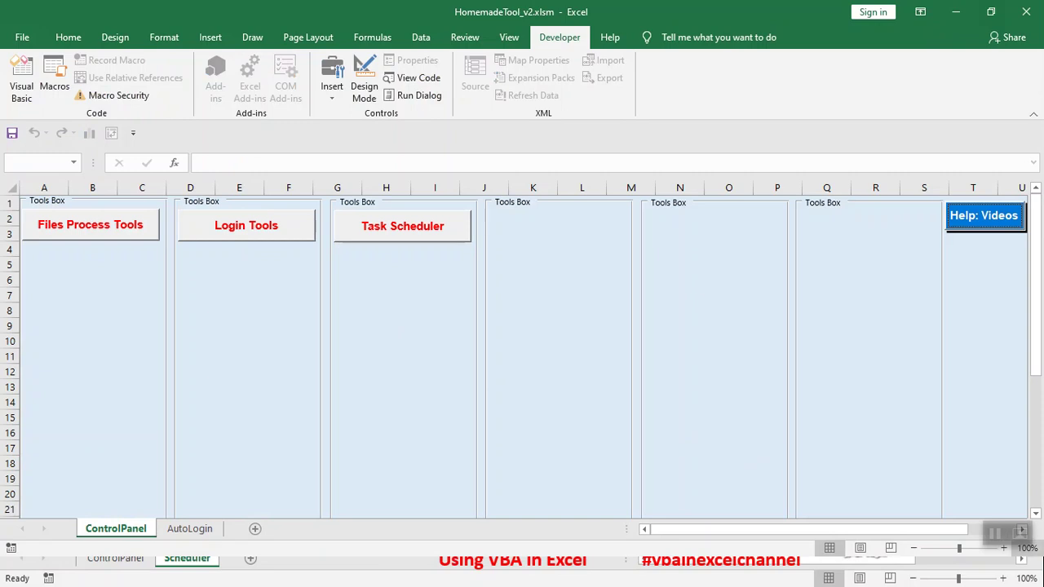